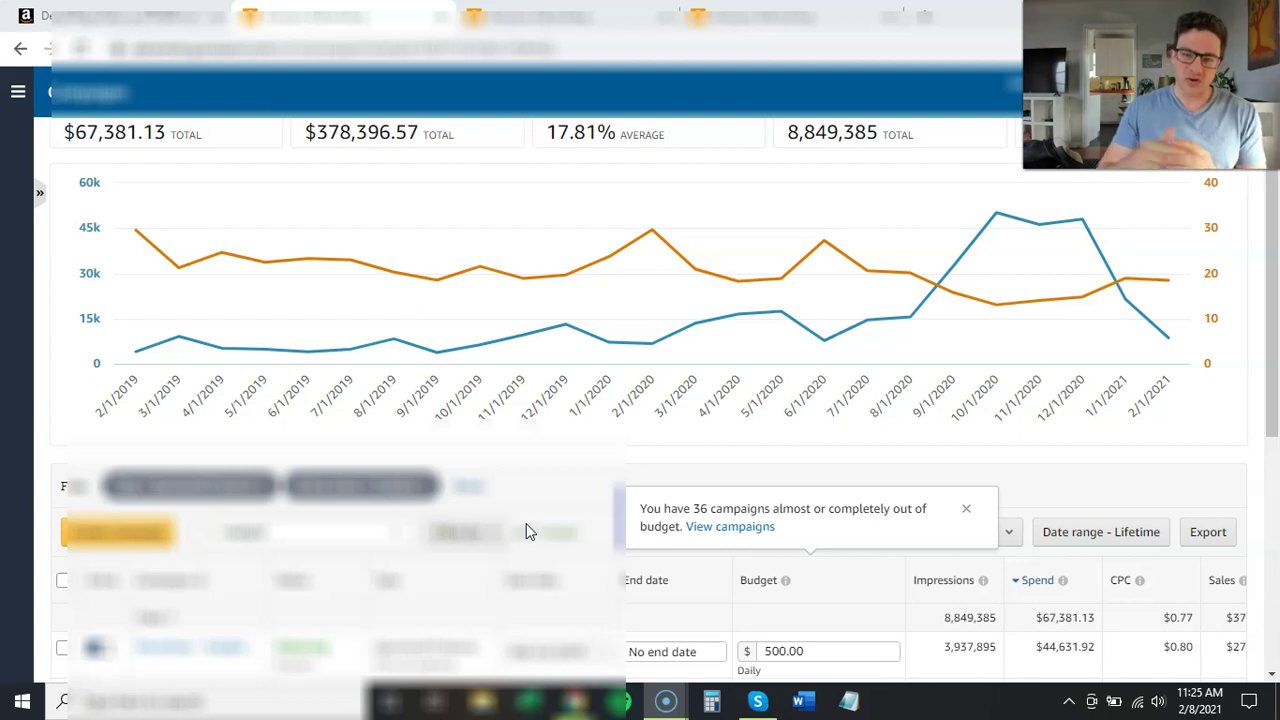
# Read the campaign chart's monthly Sales and ACOS points, then scroll down the campaigns list.
pyautogui.click(556, 488)
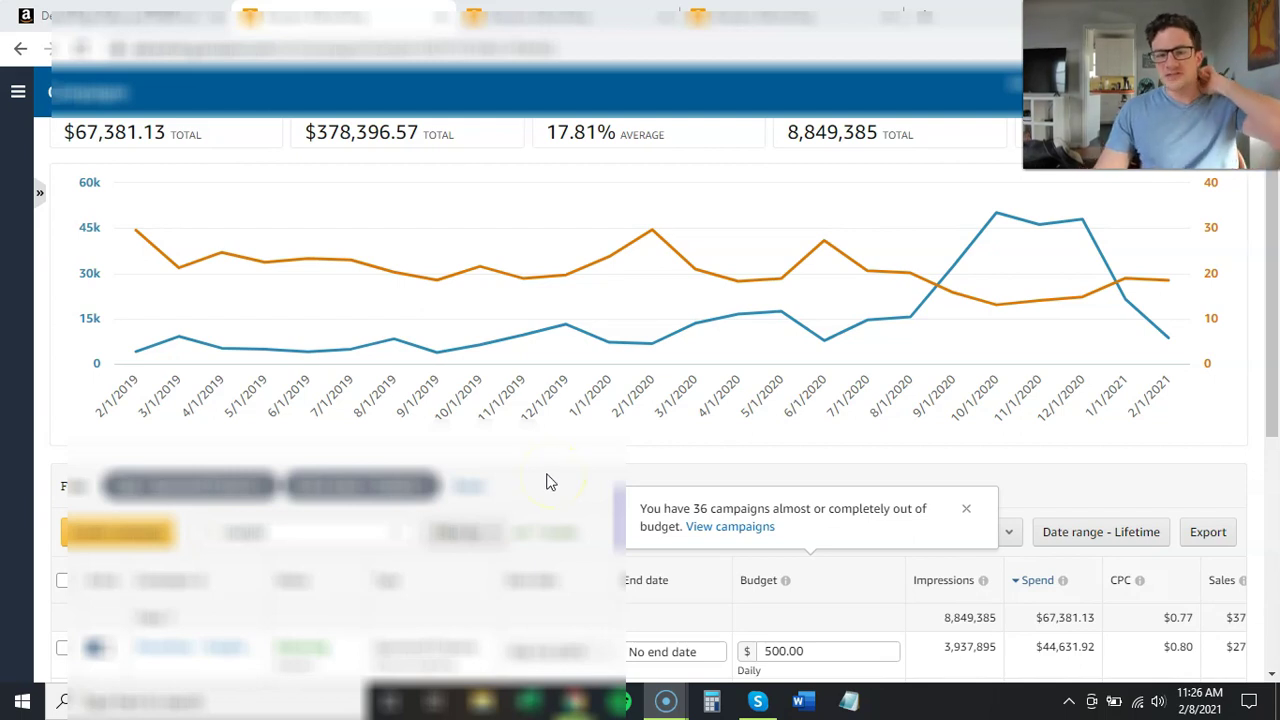
pyautogui.click(557, 484)
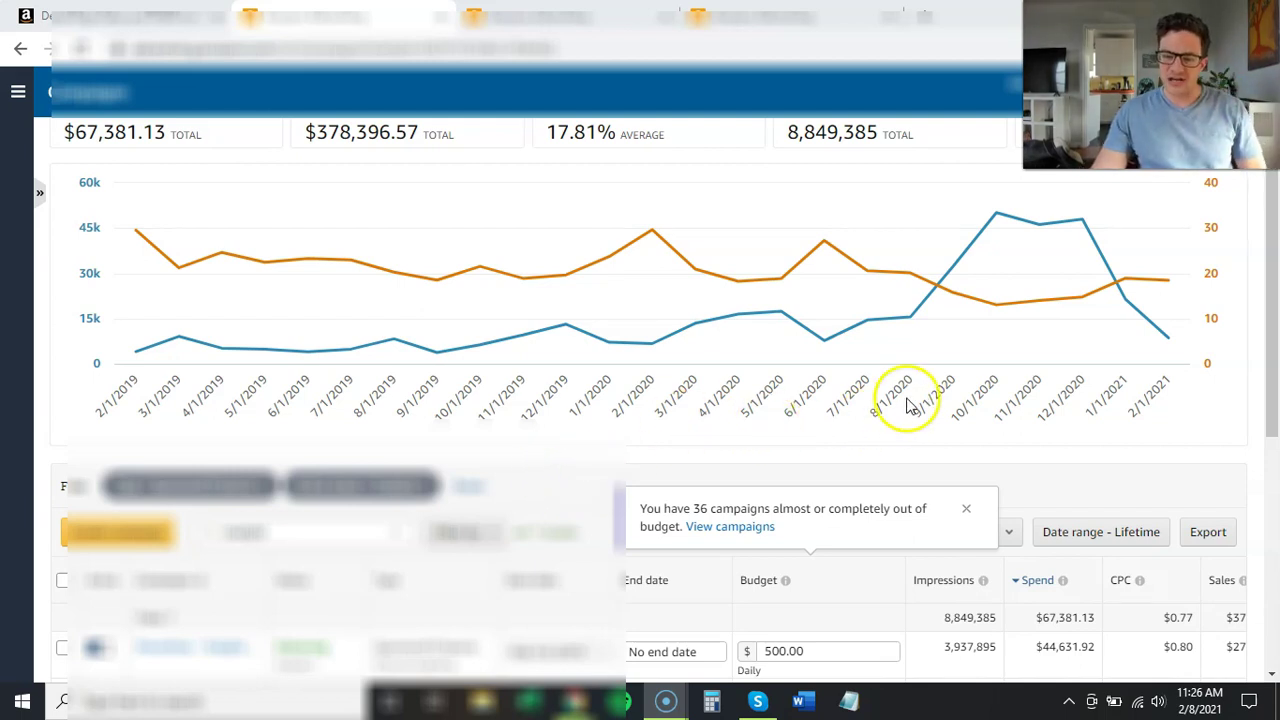
pyautogui.moveTo(951, 310)
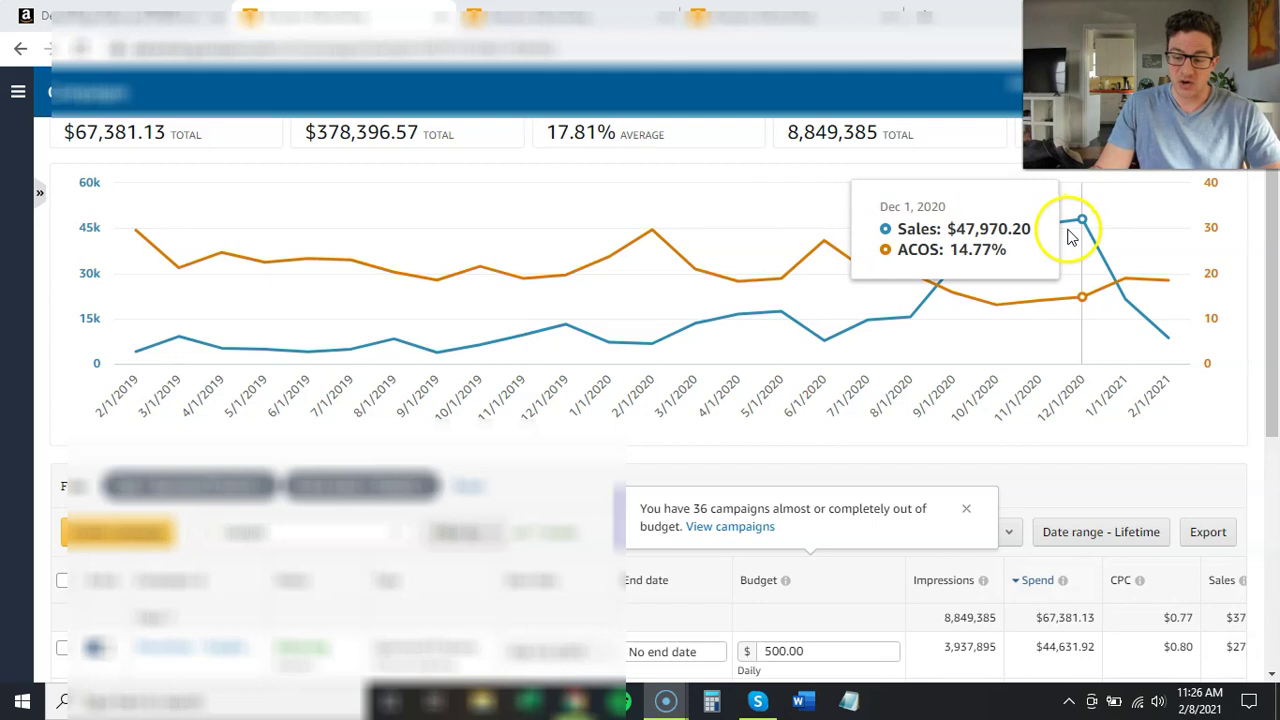
pyautogui.scroll(-1, 707, 310)
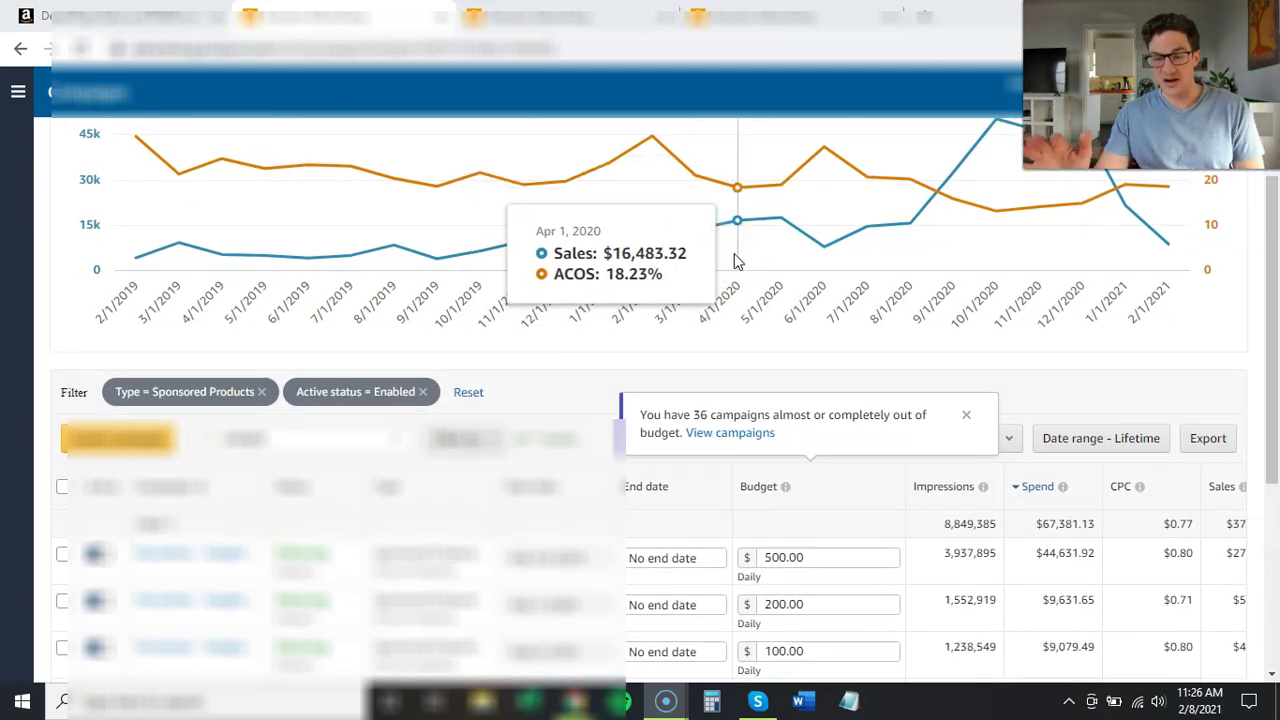
# Switch to the single campaign's report showing $44,398.68 sales and 63.03% ACOS.
pyautogui.click(596, 15)
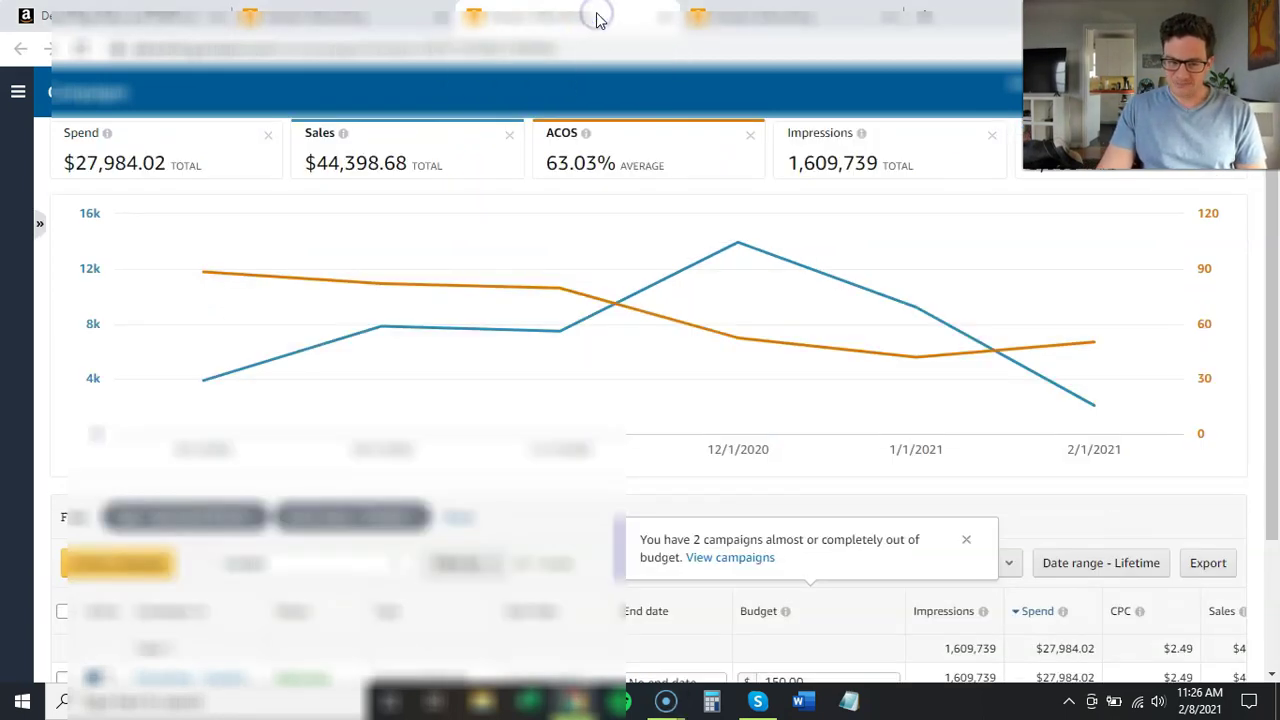
pyautogui.scroll(-1, 628, 145)
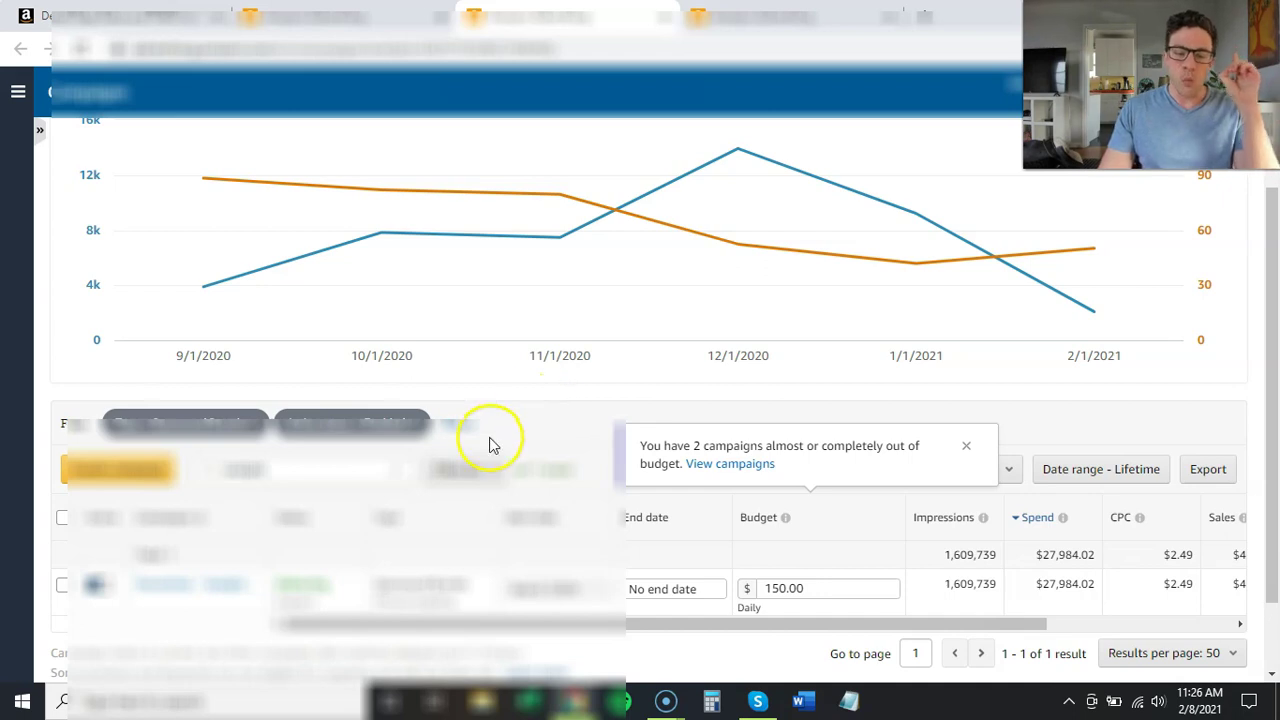
pyautogui.scroll(1, 509, 446)
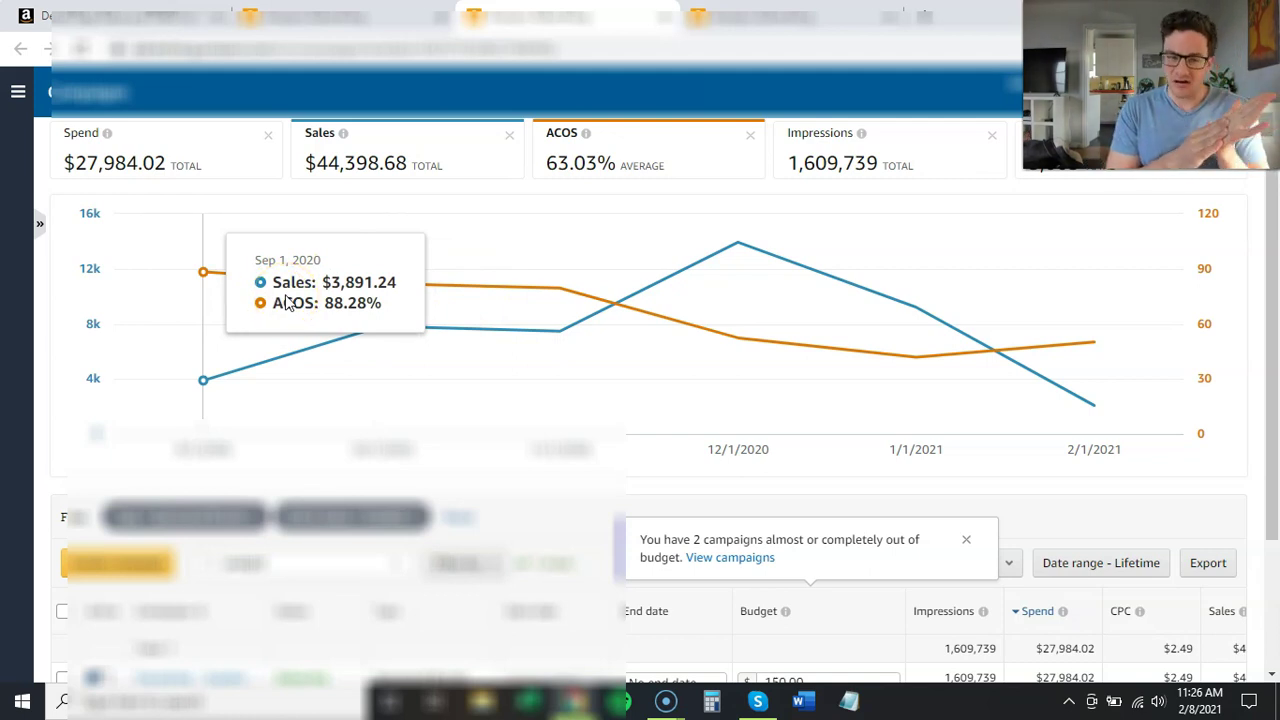
# Read the campaign chart's monthly Sales and ACOS figures from Oct 2020 through Jan 2021.
pyautogui.click(290, 301)
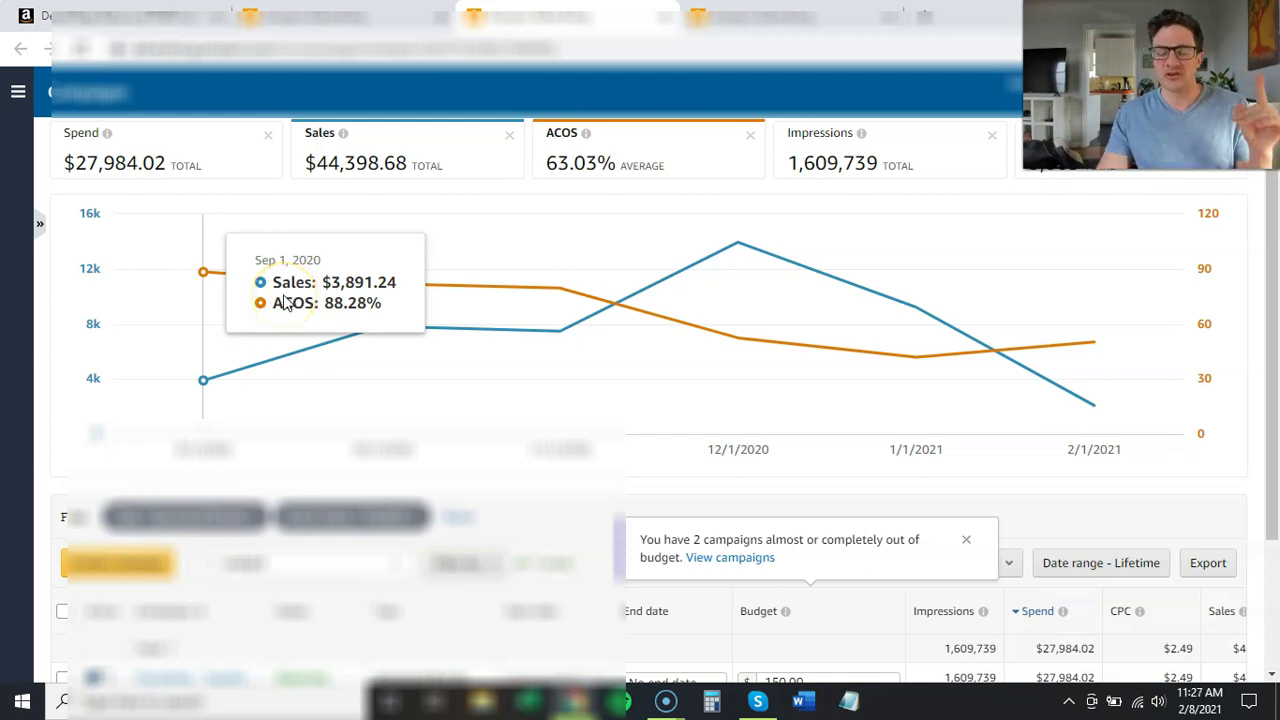
pyautogui.click(377, 300)
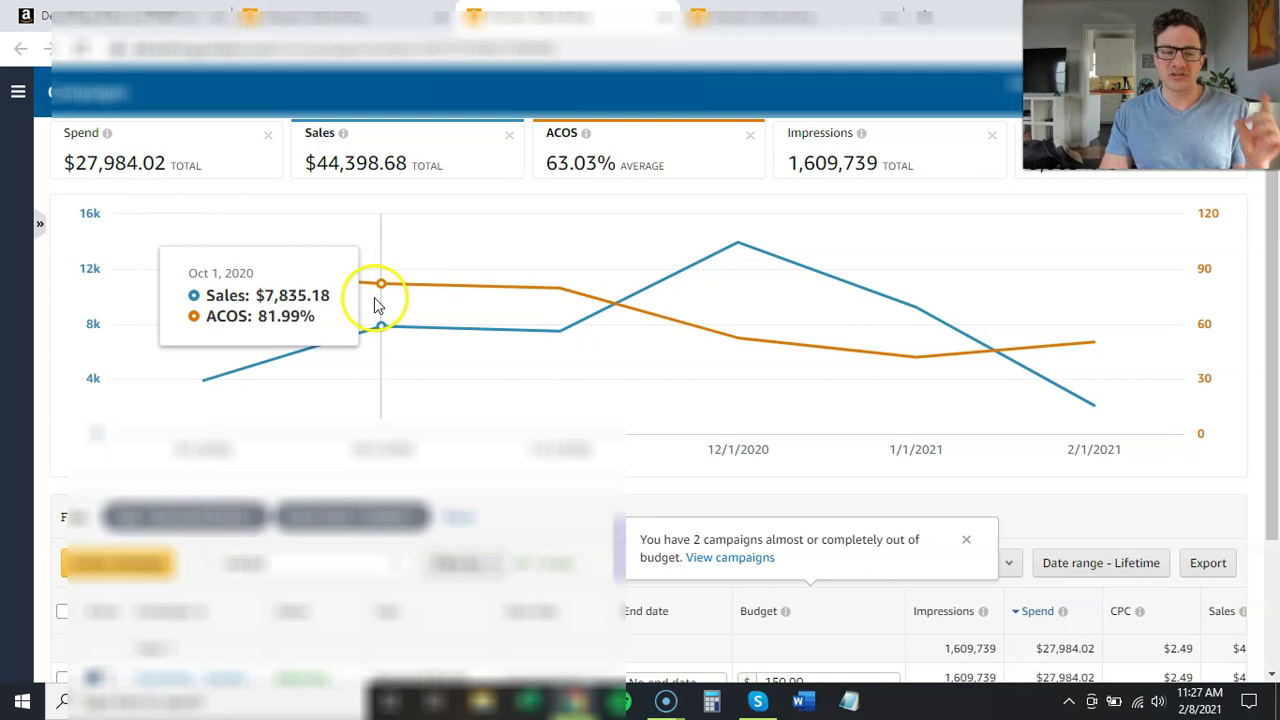
pyautogui.click(529, 303)
pyautogui.click(708, 290)
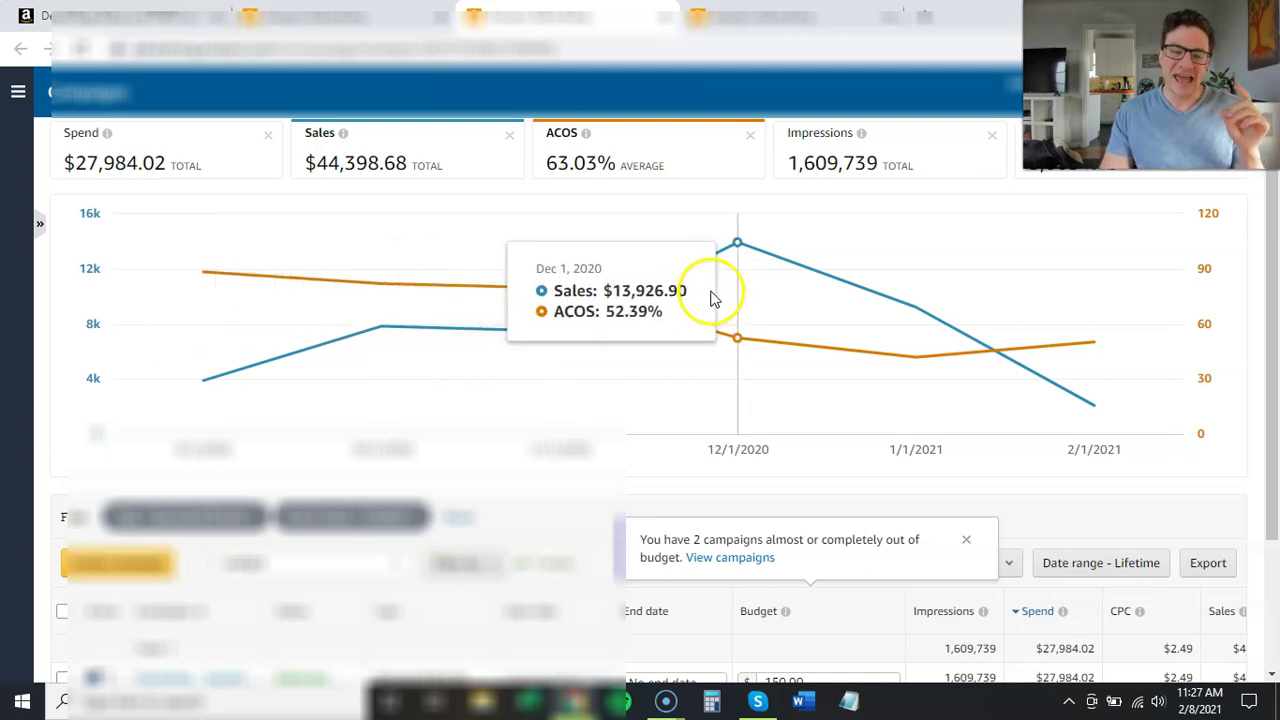
pyautogui.moveTo(1060, 333)
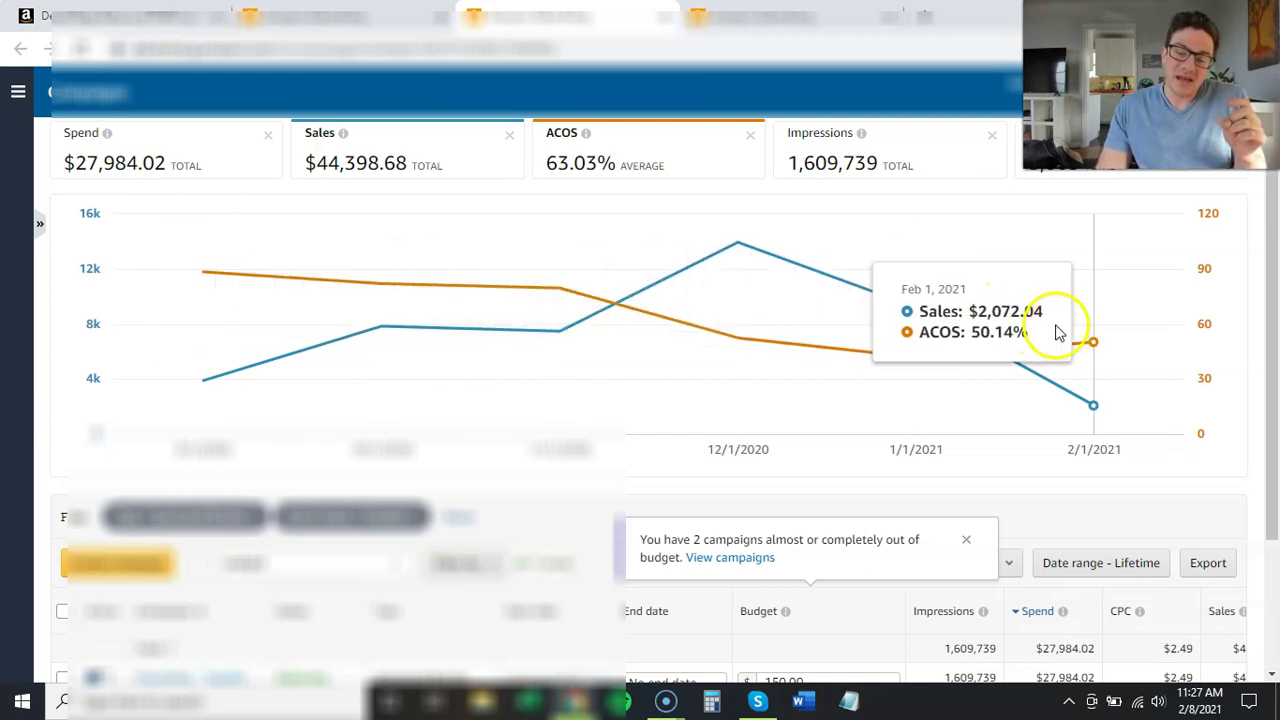
pyautogui.click(928, 306)
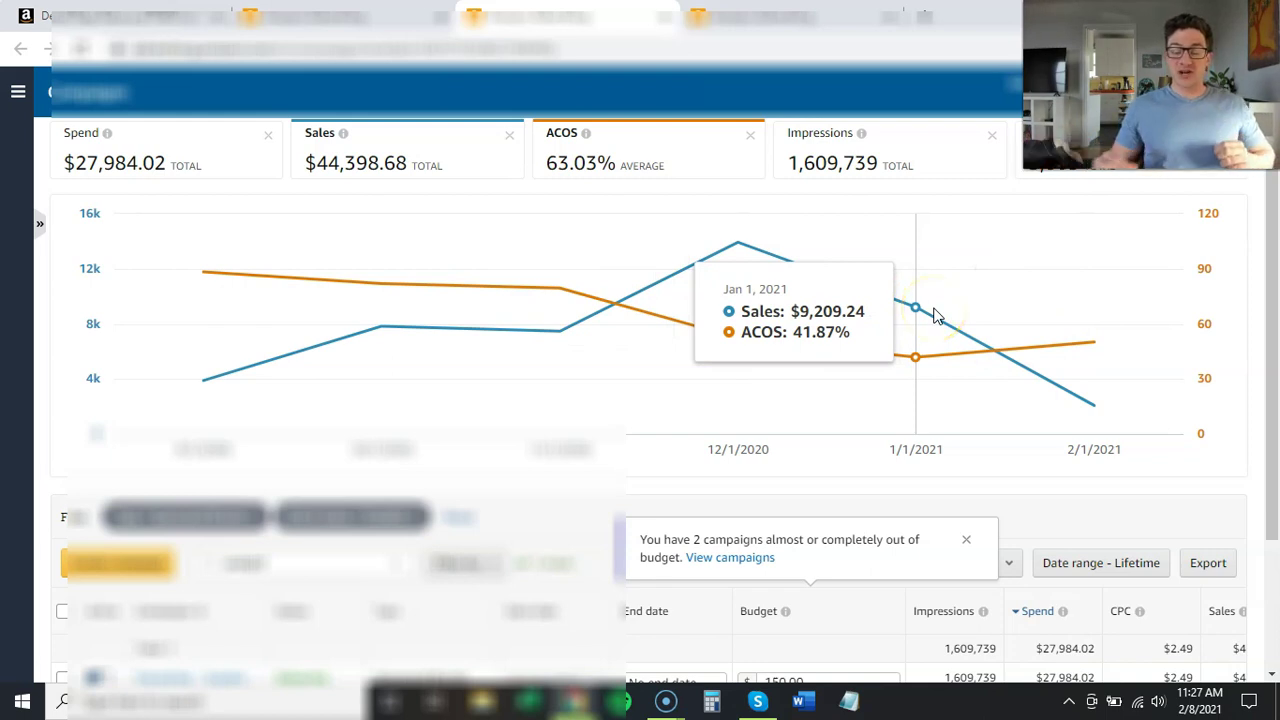
pyautogui.moveTo(710, 255)
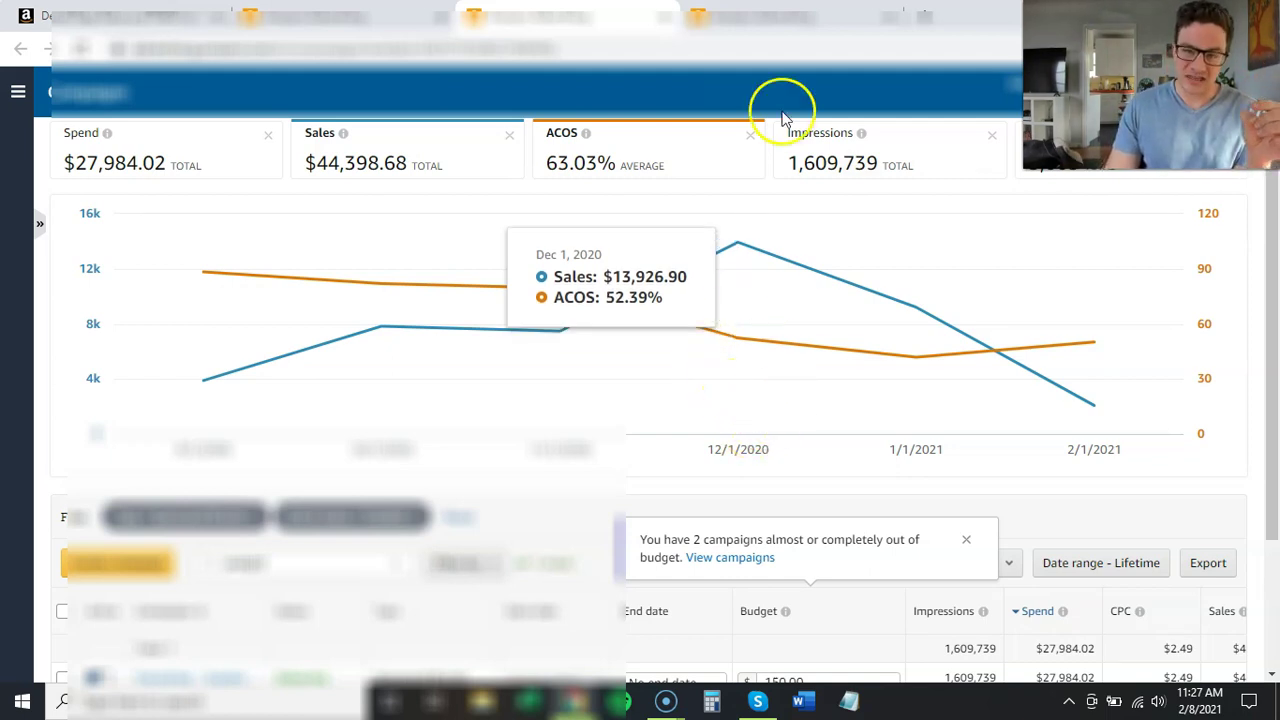
pyautogui.click(804, 14)
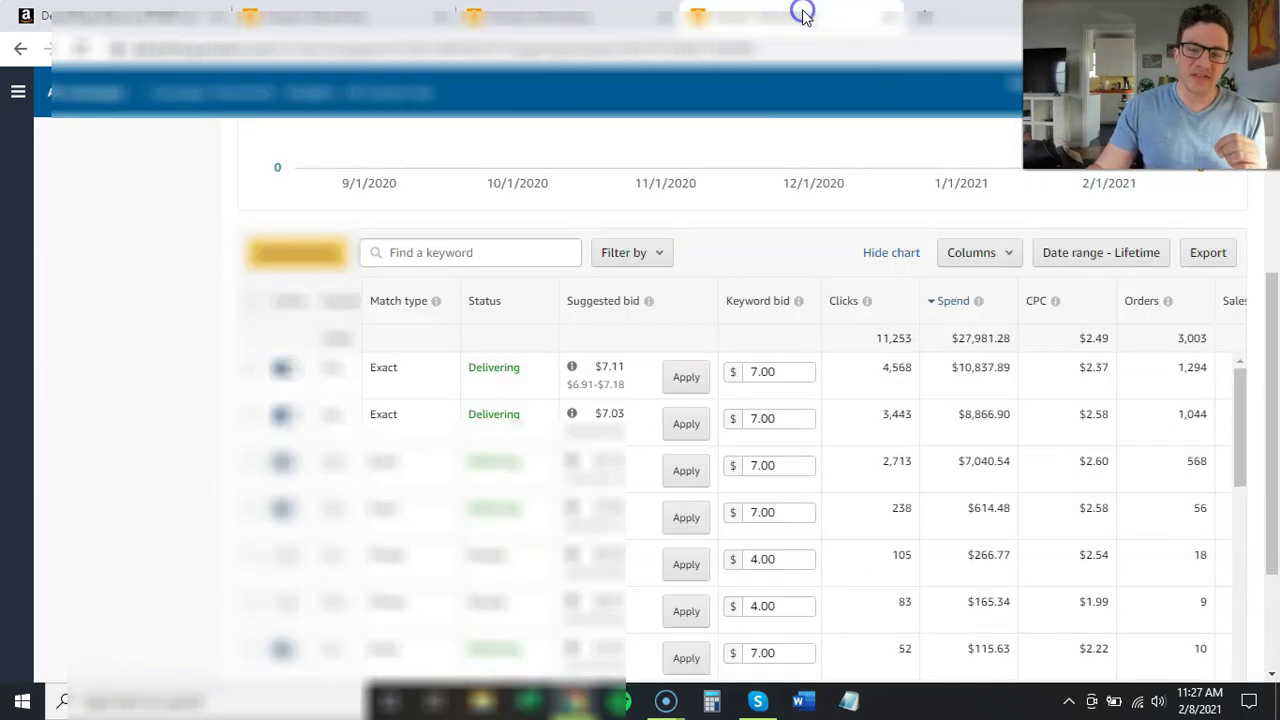
pyautogui.scroll(-1, 888, 210)
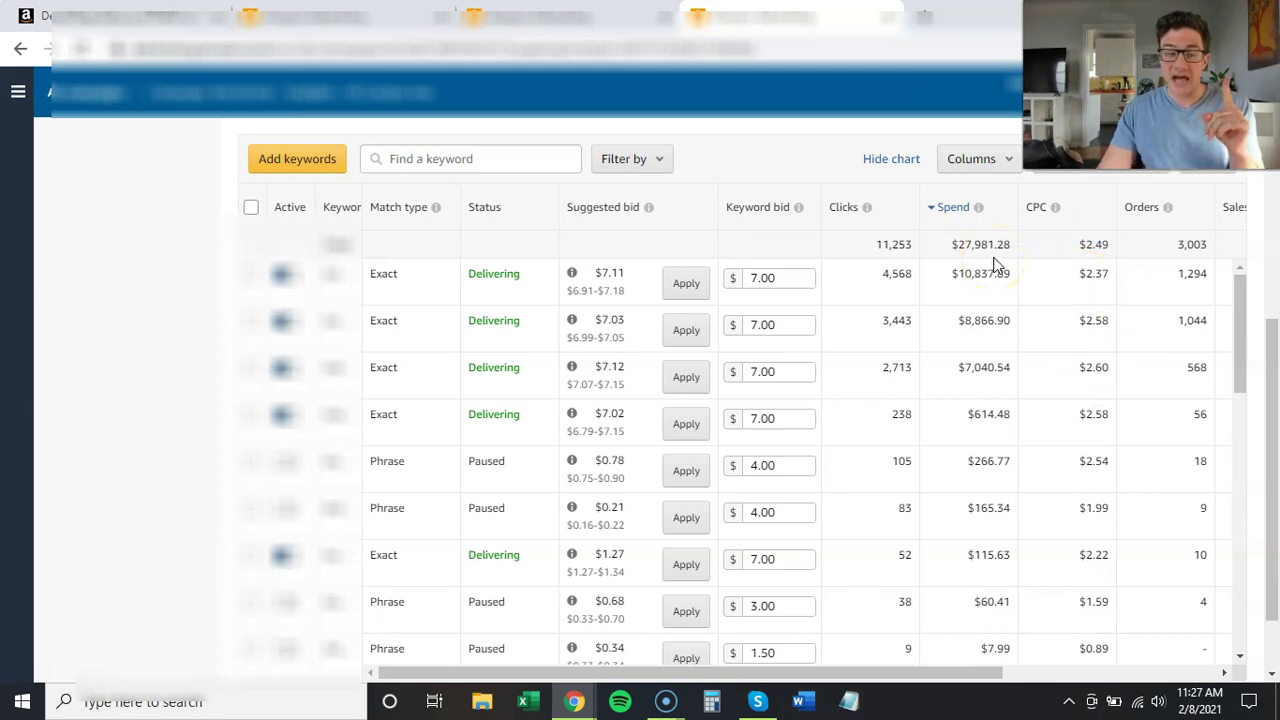
# Review the all-campaigns overview, then bring up the Amazon.com 'mens socks' results window.
pyautogui.click(384, 22)
pyautogui.scroll(-1, 1074, 234)
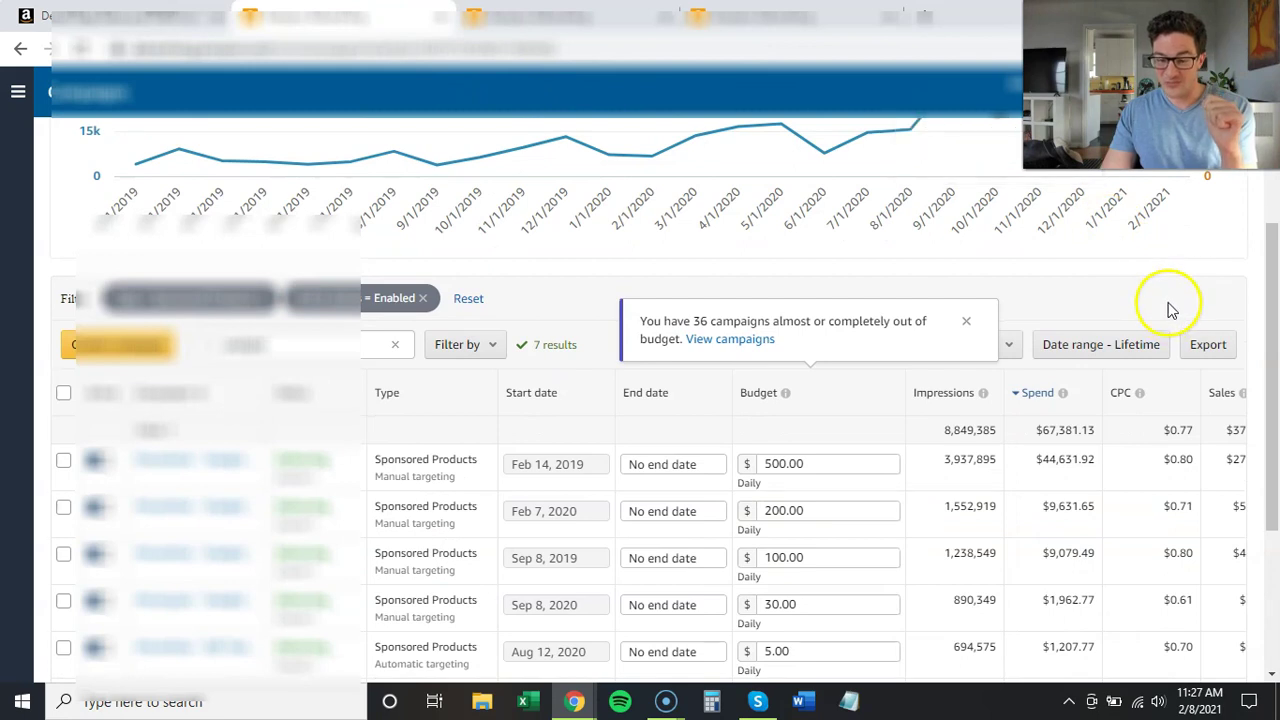
pyautogui.scroll(-1, 1172, 310)
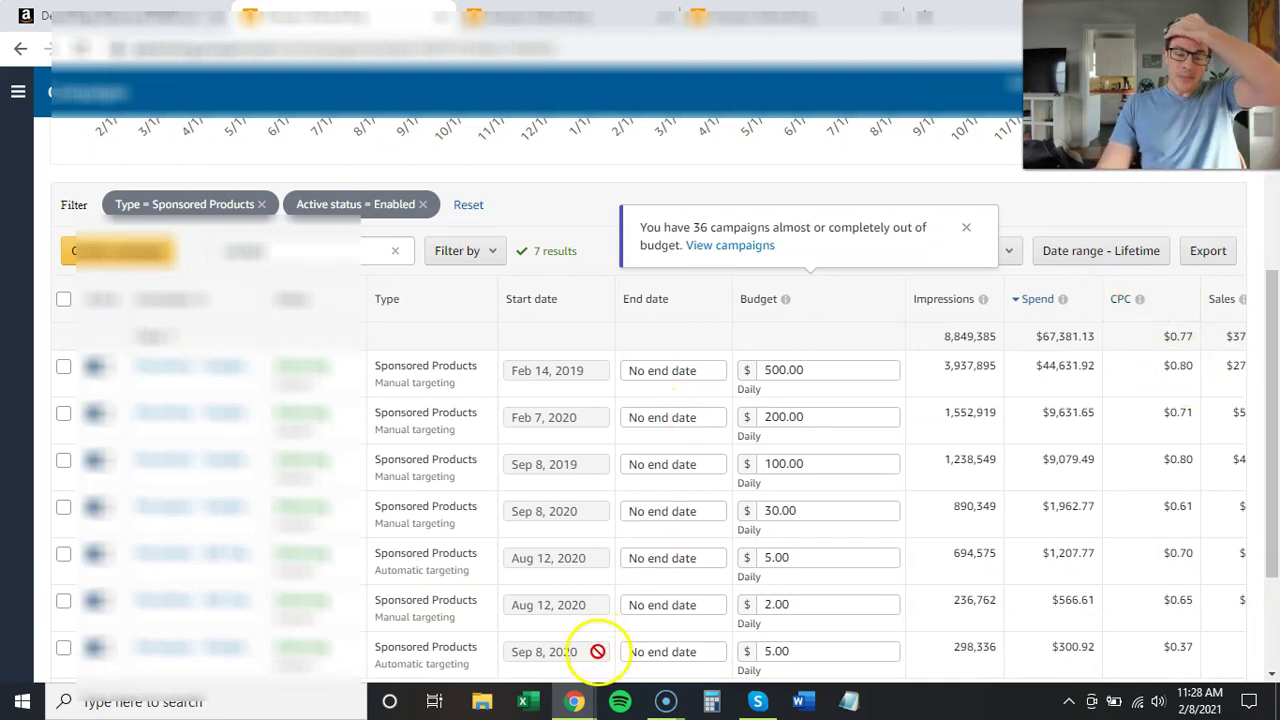
pyautogui.moveTo(580, 700)
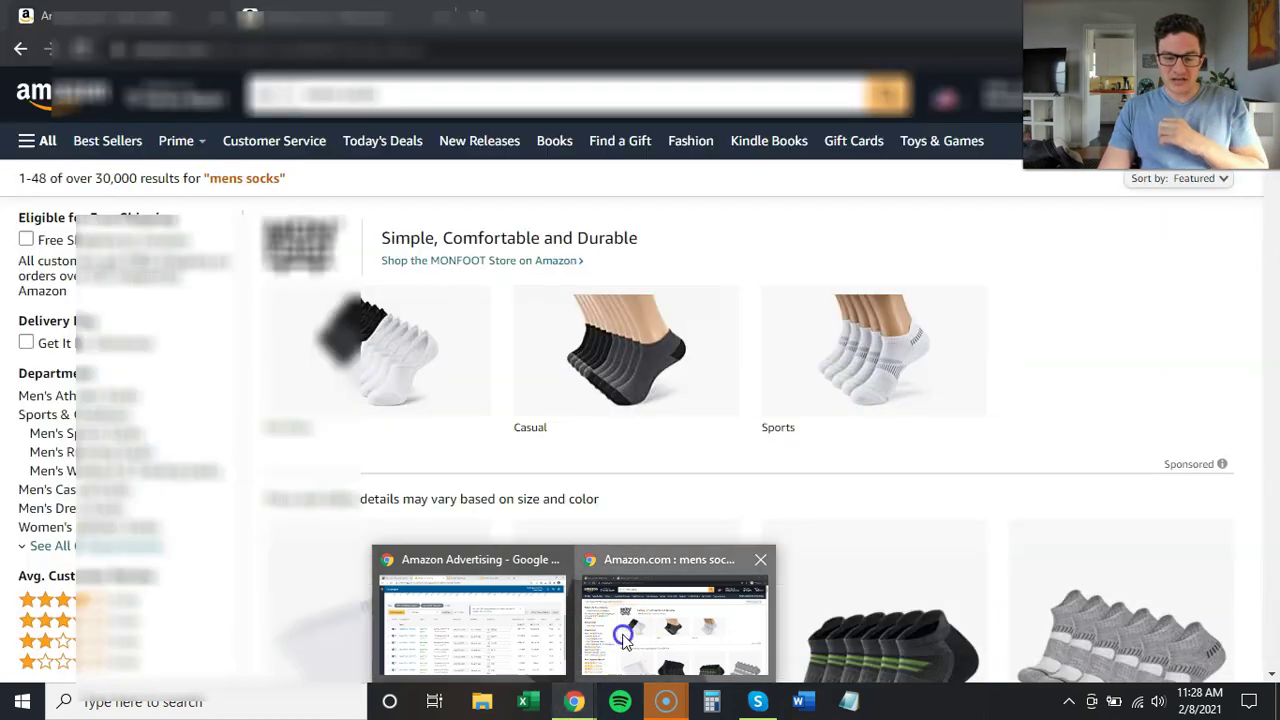
pyautogui.click(618, 630)
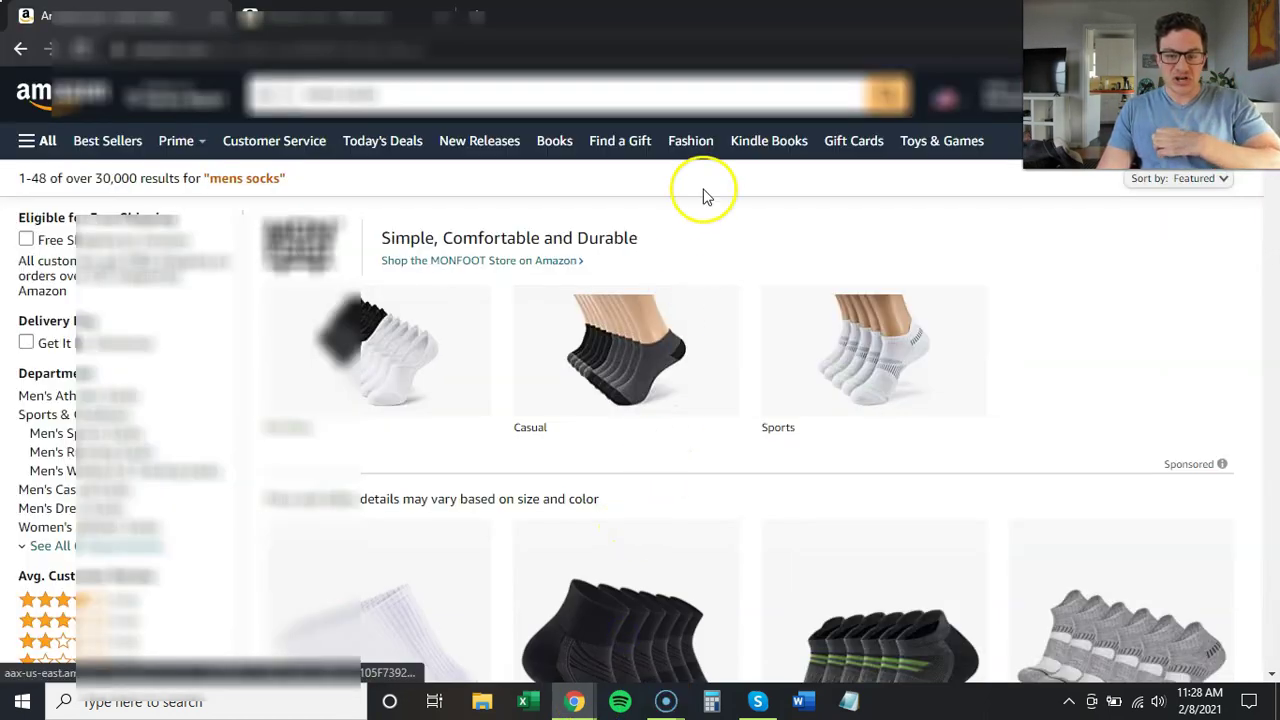
# Show the Amazon.com 'mens socks' results led by the MONFOOT sponsored brand banner.
pyautogui.moveTo(668, 707)
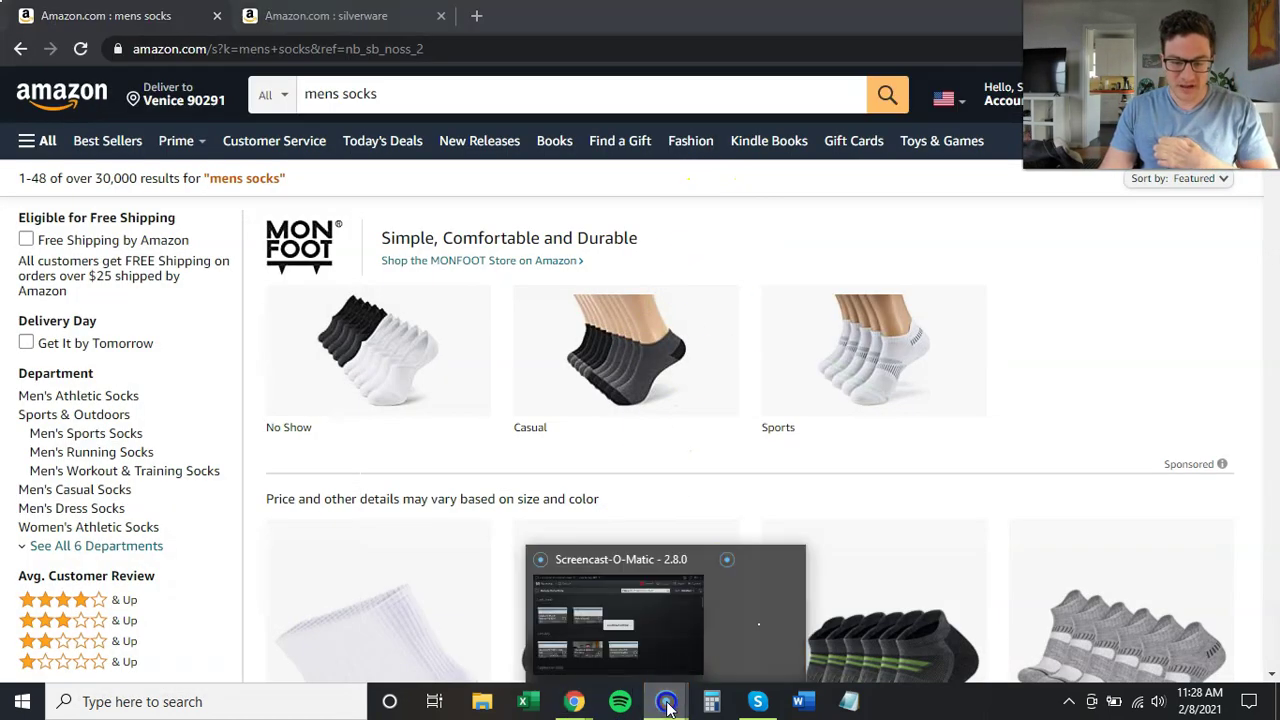
pyautogui.click(720, 645)
pyautogui.click(668, 705)
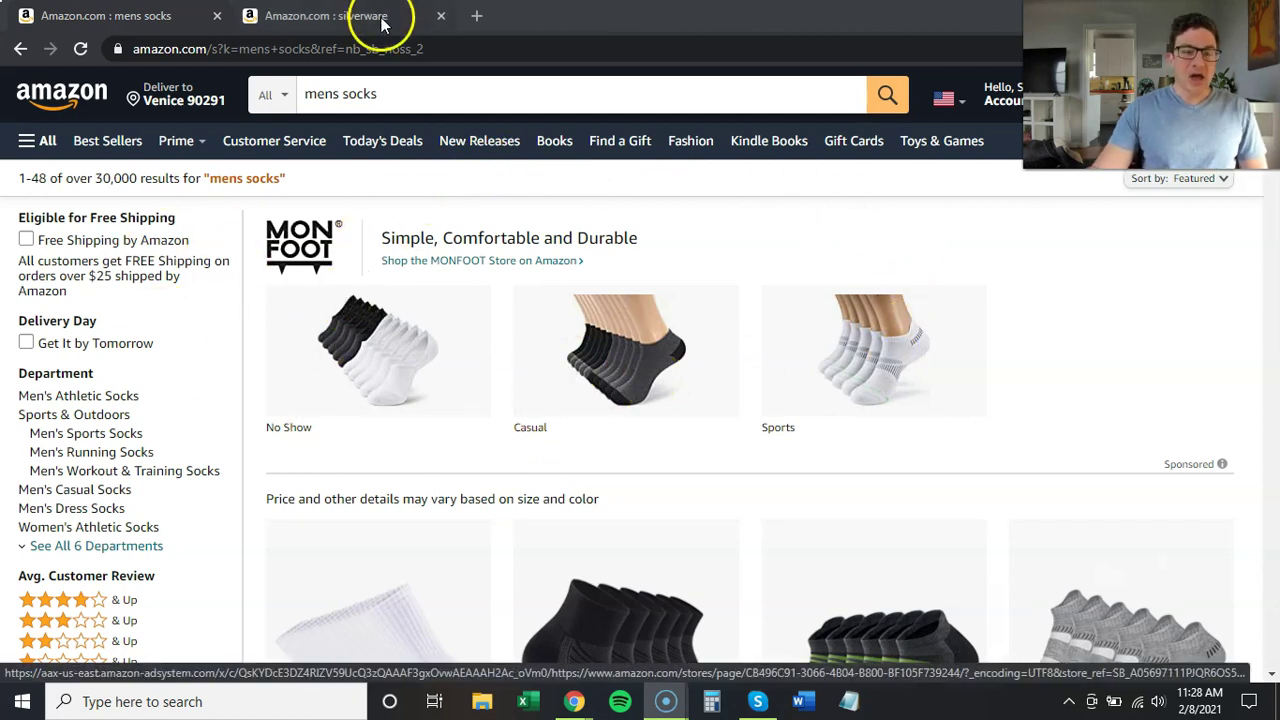
pyautogui.moveTo(377, 94); pyautogui.dragTo(286, 94)
pyautogui.click(368, 95)
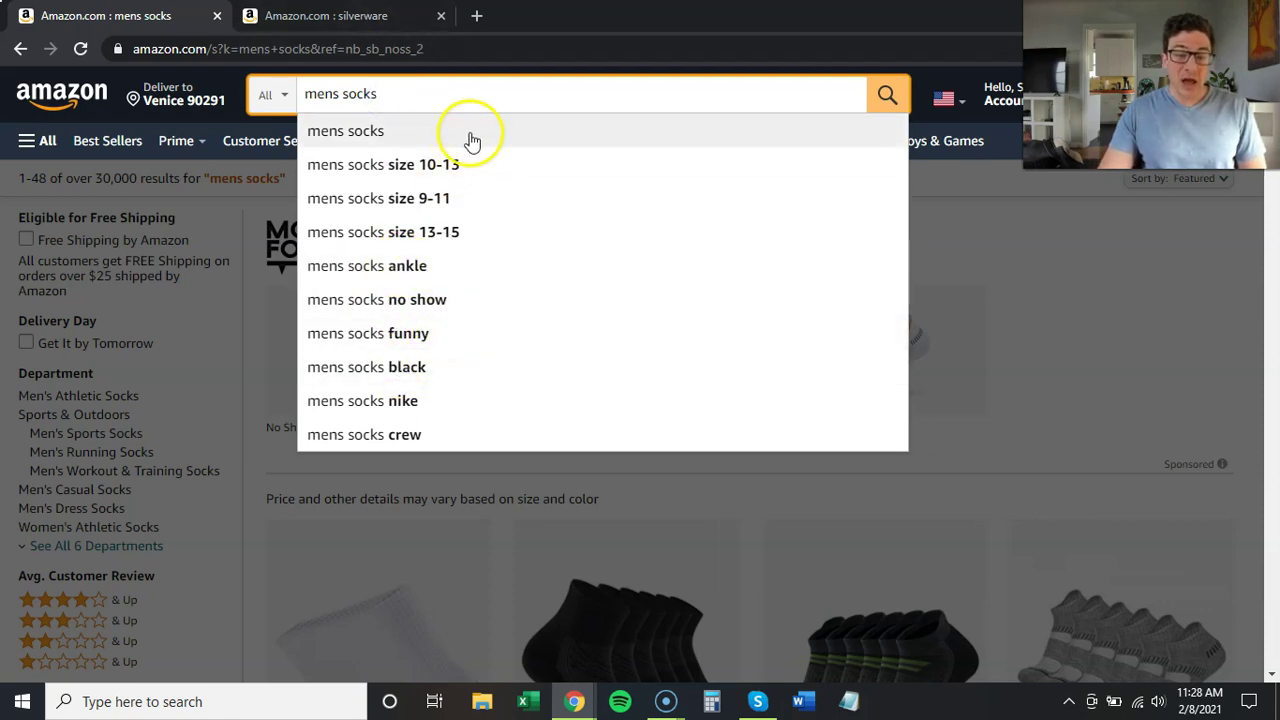
pyautogui.click(478, 93)
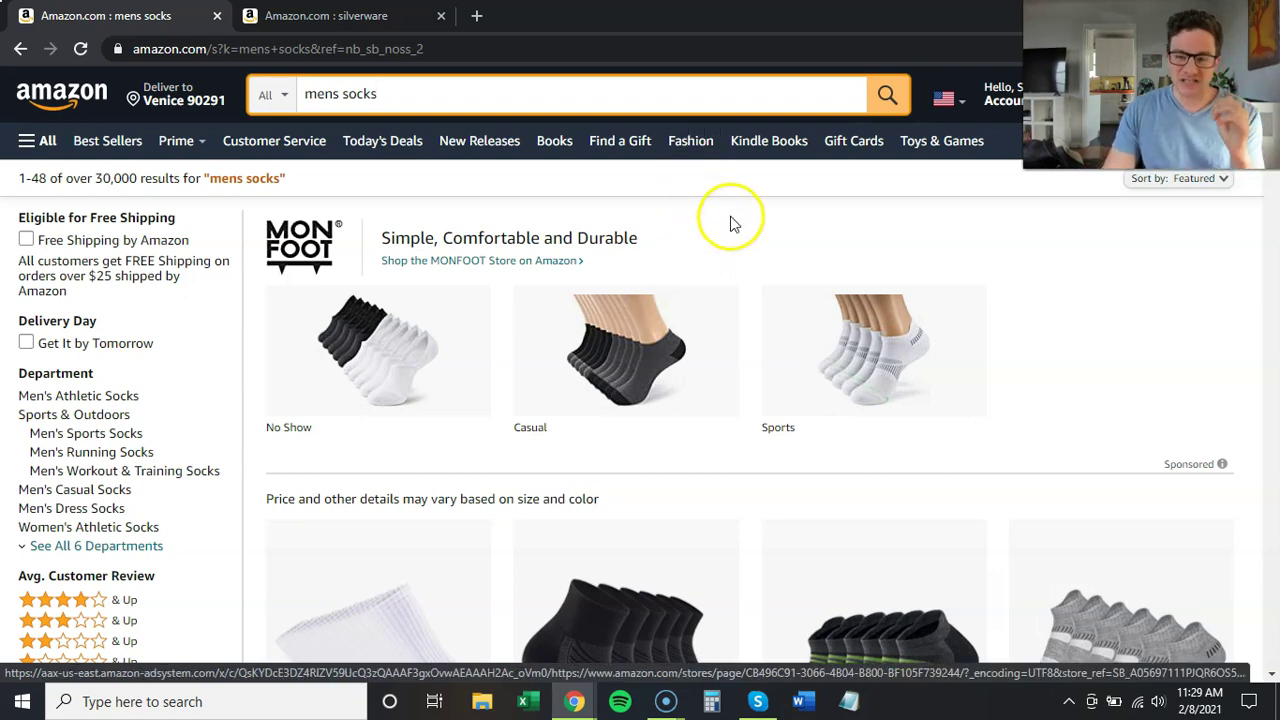
# Scroll through the mens socks results to review the MONFOOT headline ad and sponsored listings.
pyautogui.scroll(-1, 730, 224)
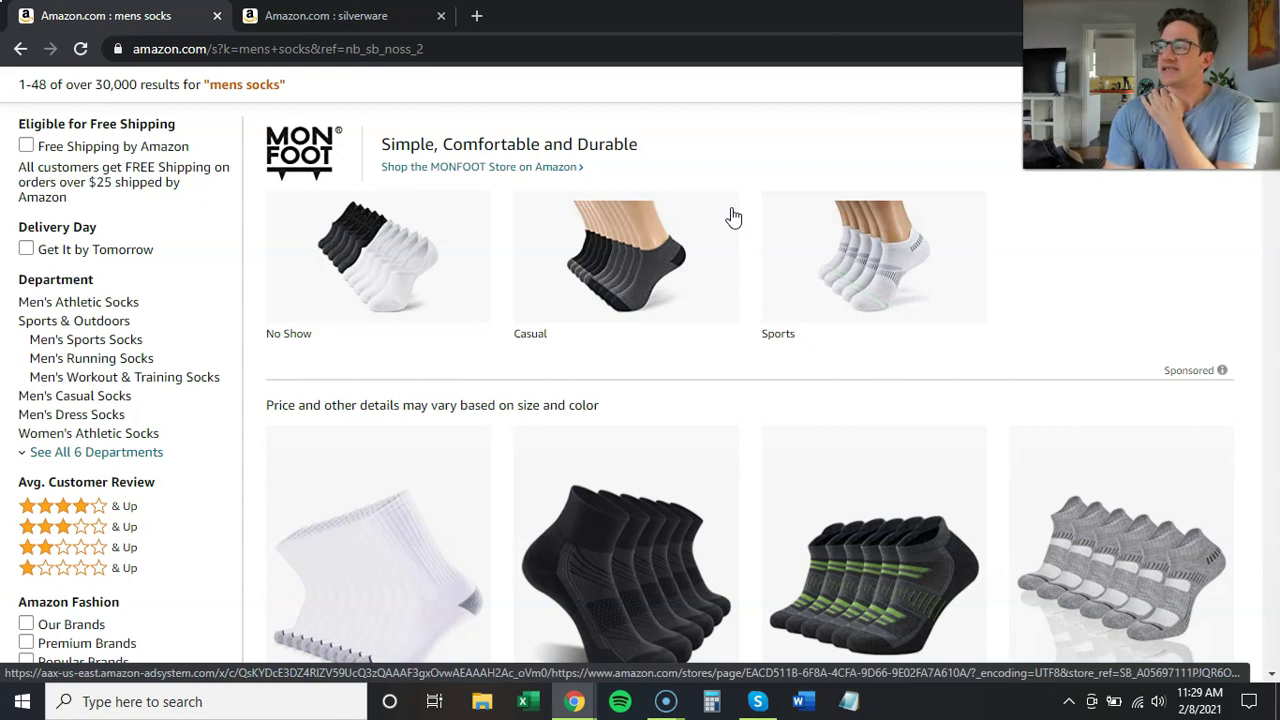
pyautogui.scroll(-1, 735, 215)
pyautogui.click(756, 203)
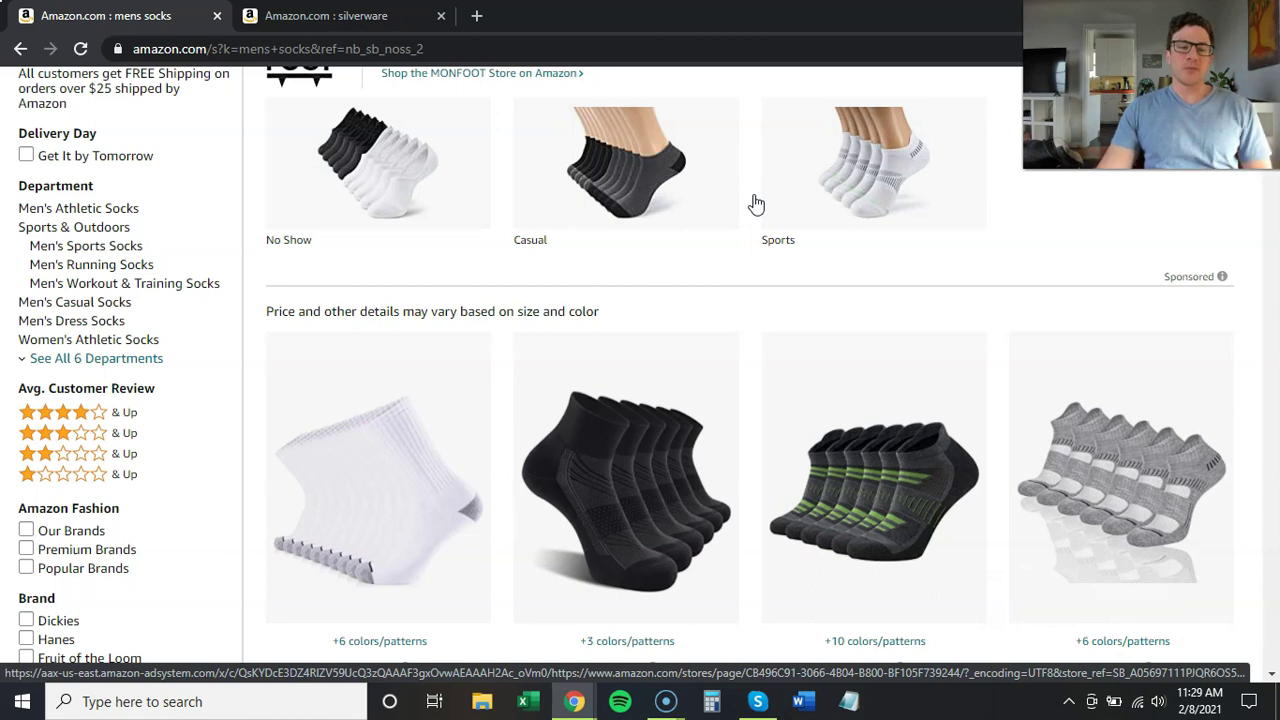
pyautogui.scroll(1, 752, 205)
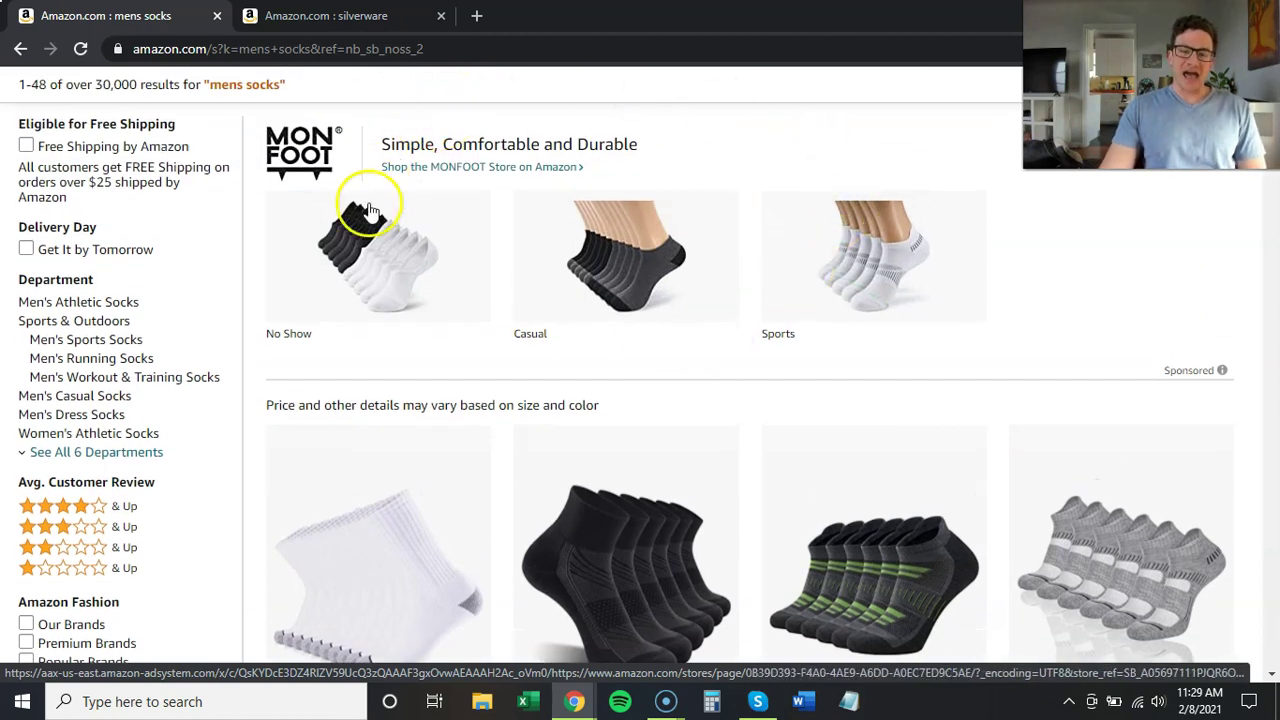
pyautogui.scroll(-3, 709, 266)
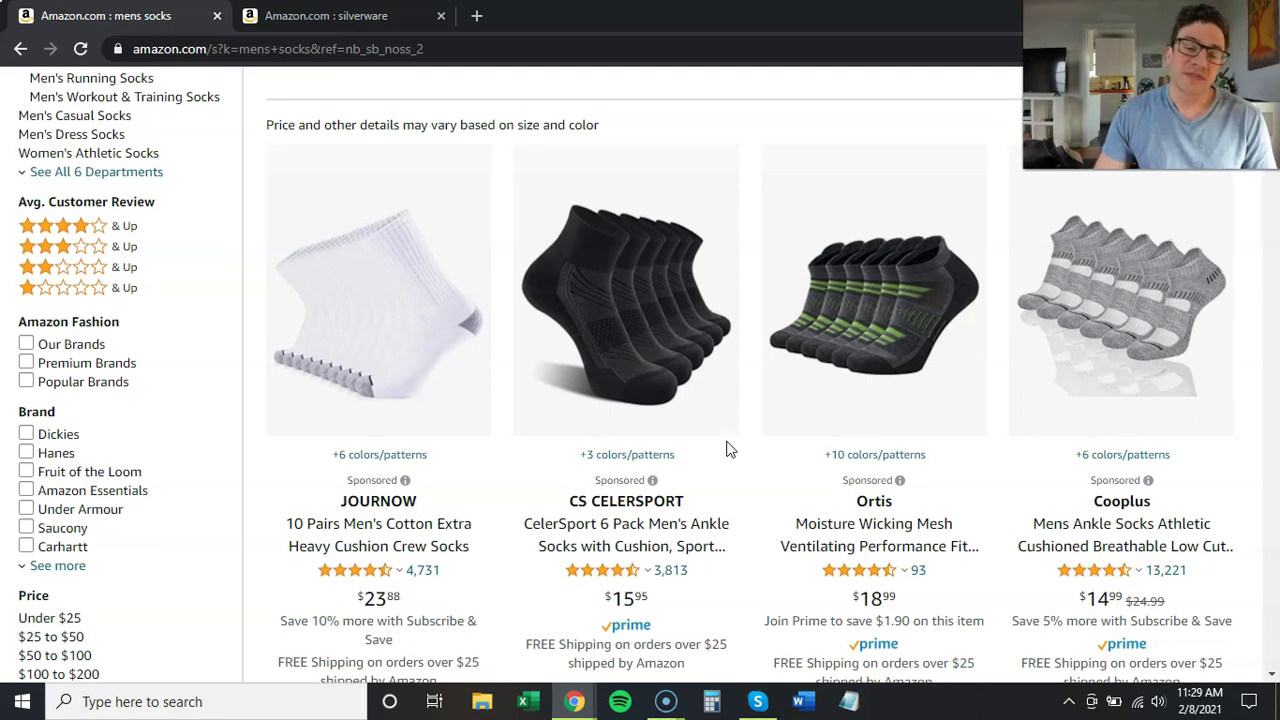
pyautogui.scroll(4, 728, 450)
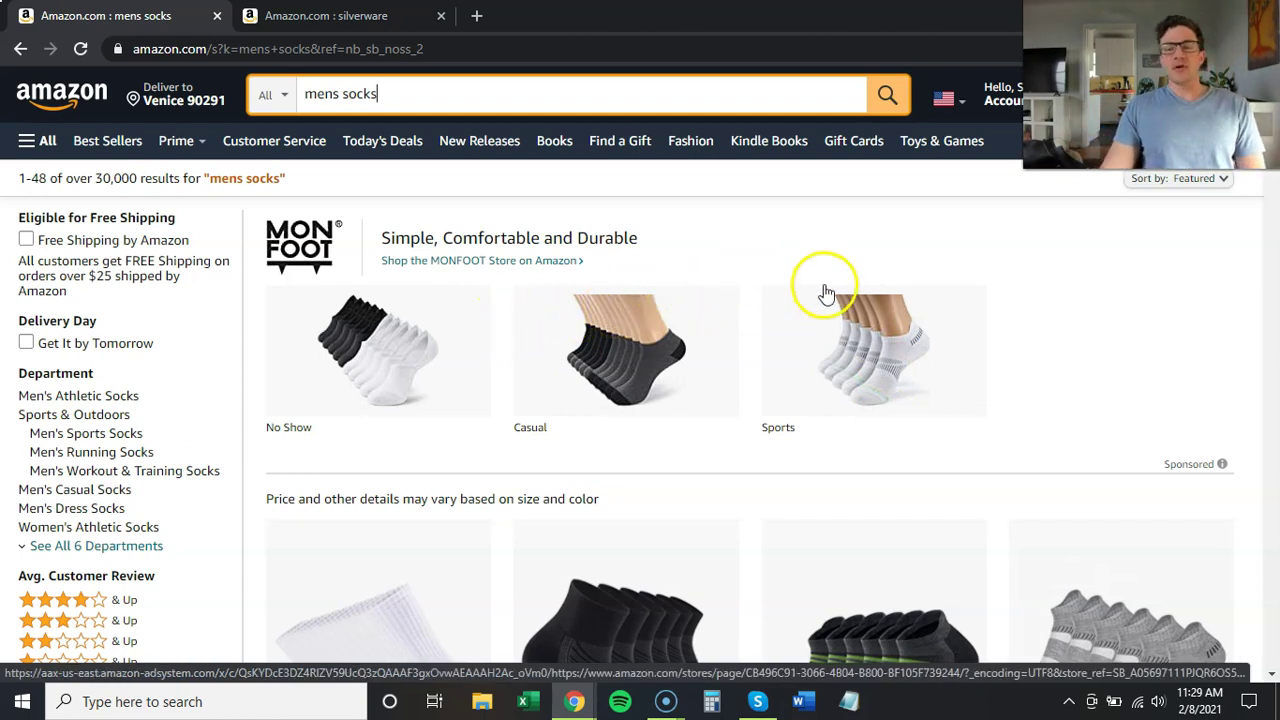
pyautogui.scroll(-2, 571, 229)
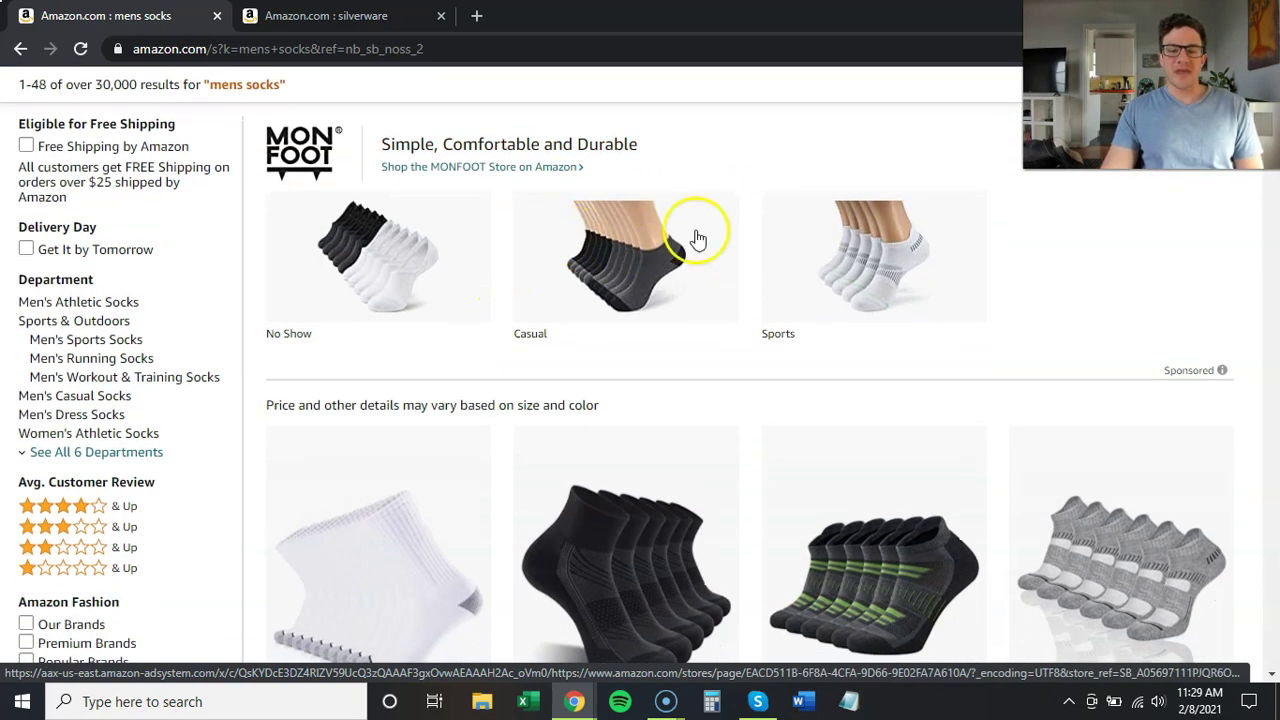
pyautogui.scroll(-2, 565, 210)
pyautogui.scroll(-1, 620, 350)
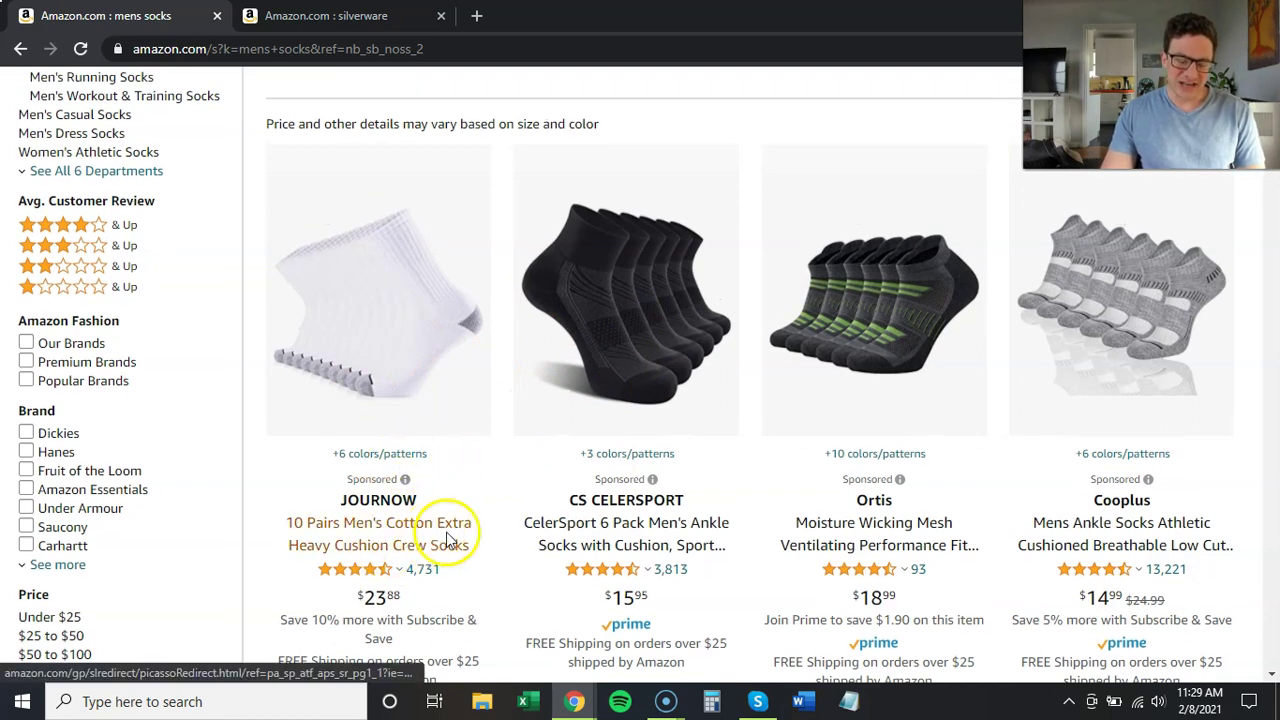
pyautogui.scroll(3, 515, 450)
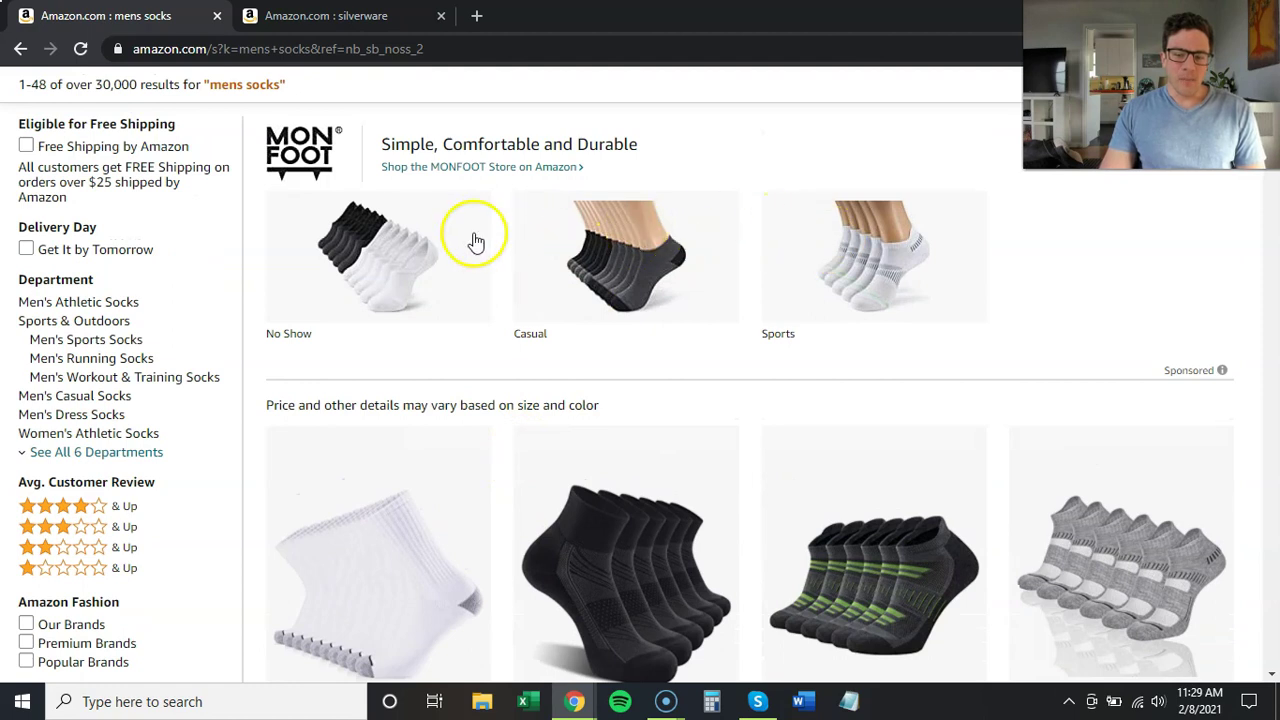
pyautogui.scroll(-3, 540, 340)
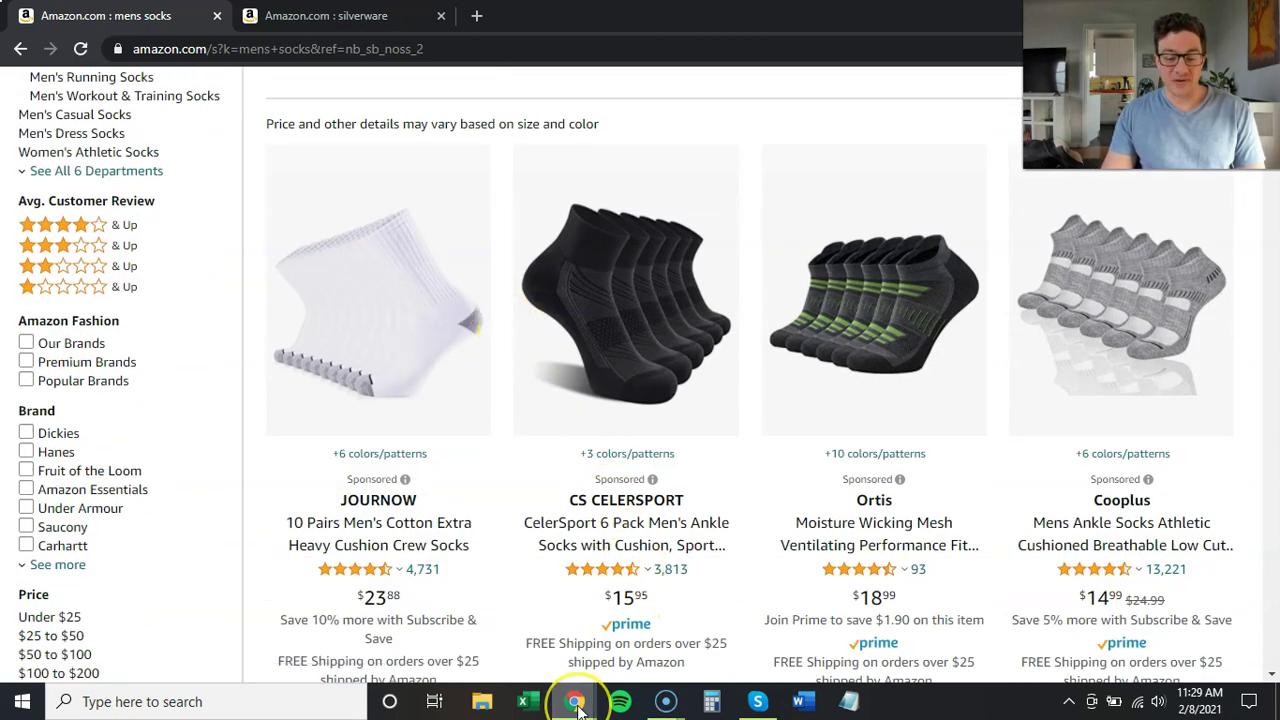
# Return to Campaign Manager and view Sponsored Brands metrics and its monthly Sales/ACOS chart.
pyautogui.moveTo(574, 702)
pyautogui.click(507, 630)
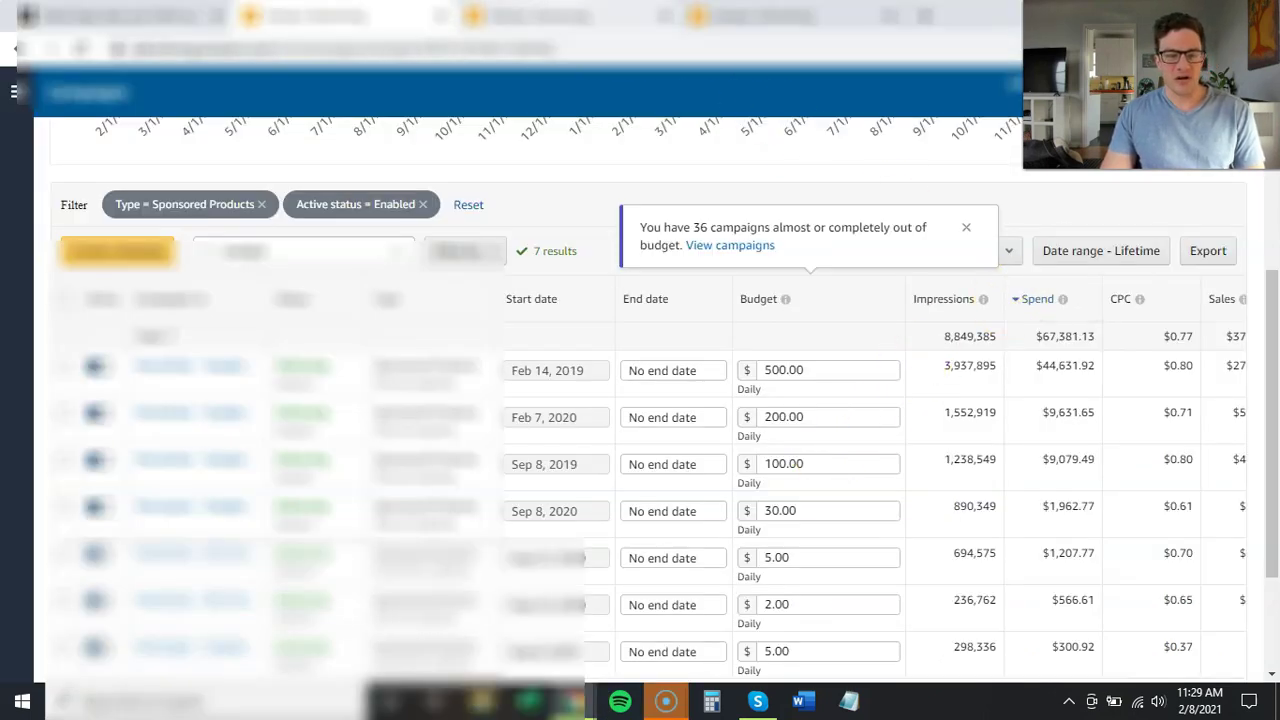
pyautogui.click(614, 18)
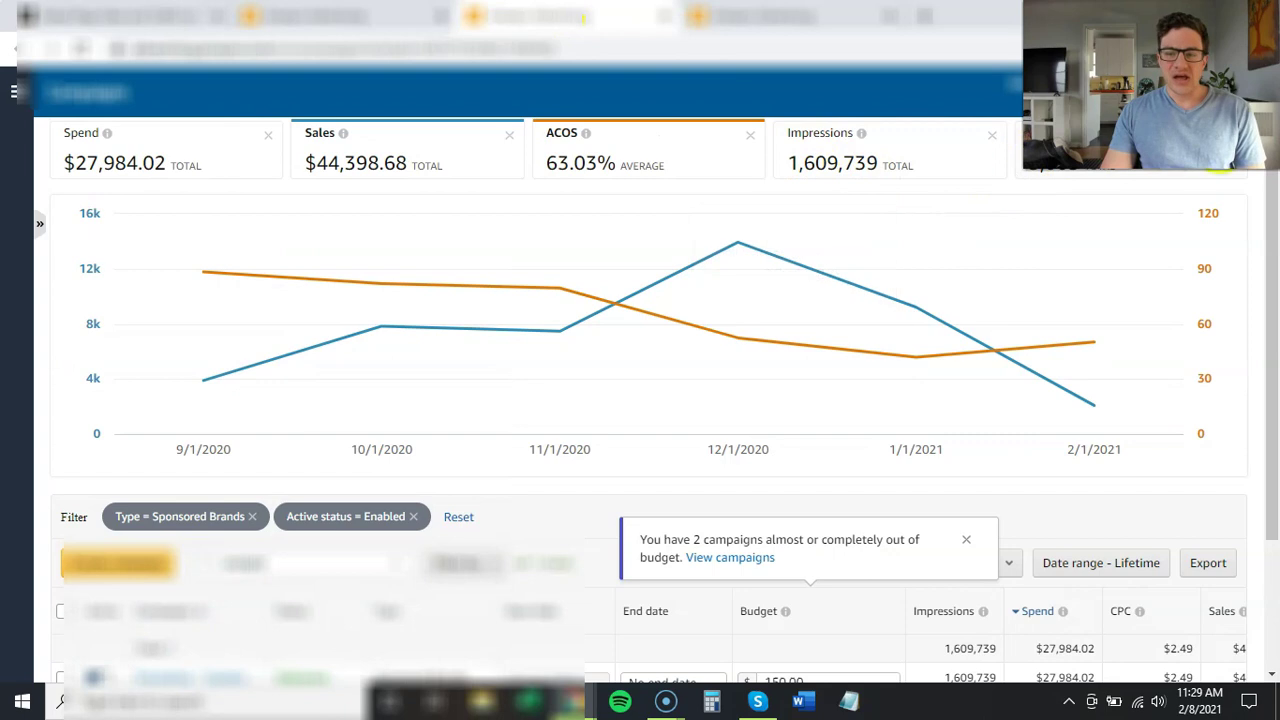
pyautogui.click(1137, 165)
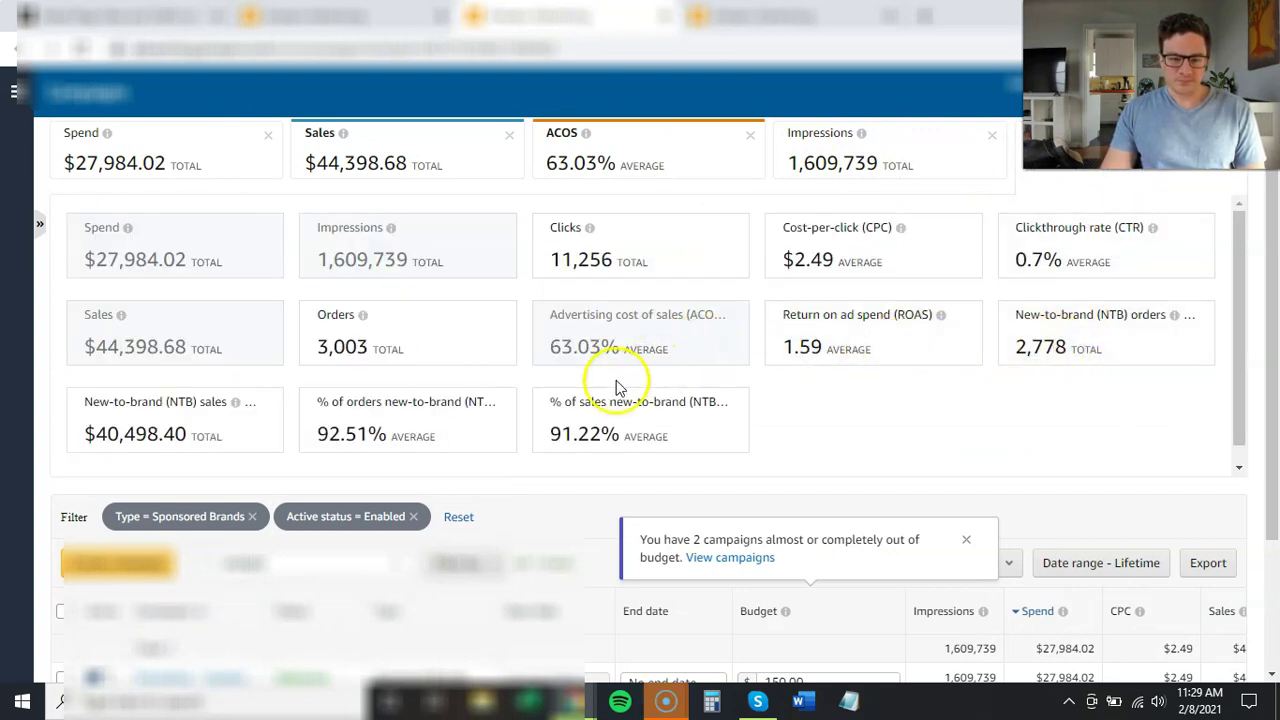
pyautogui.click(605, 430)
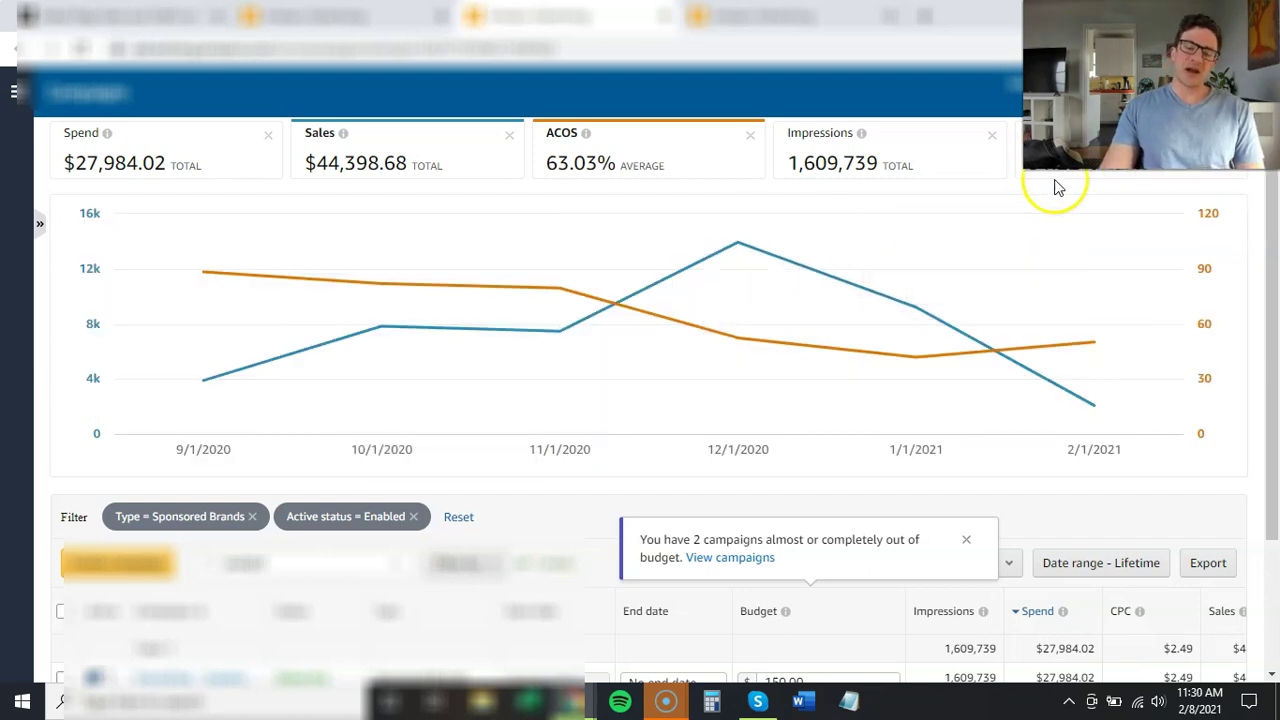
pyautogui.moveTo(1051, 191)
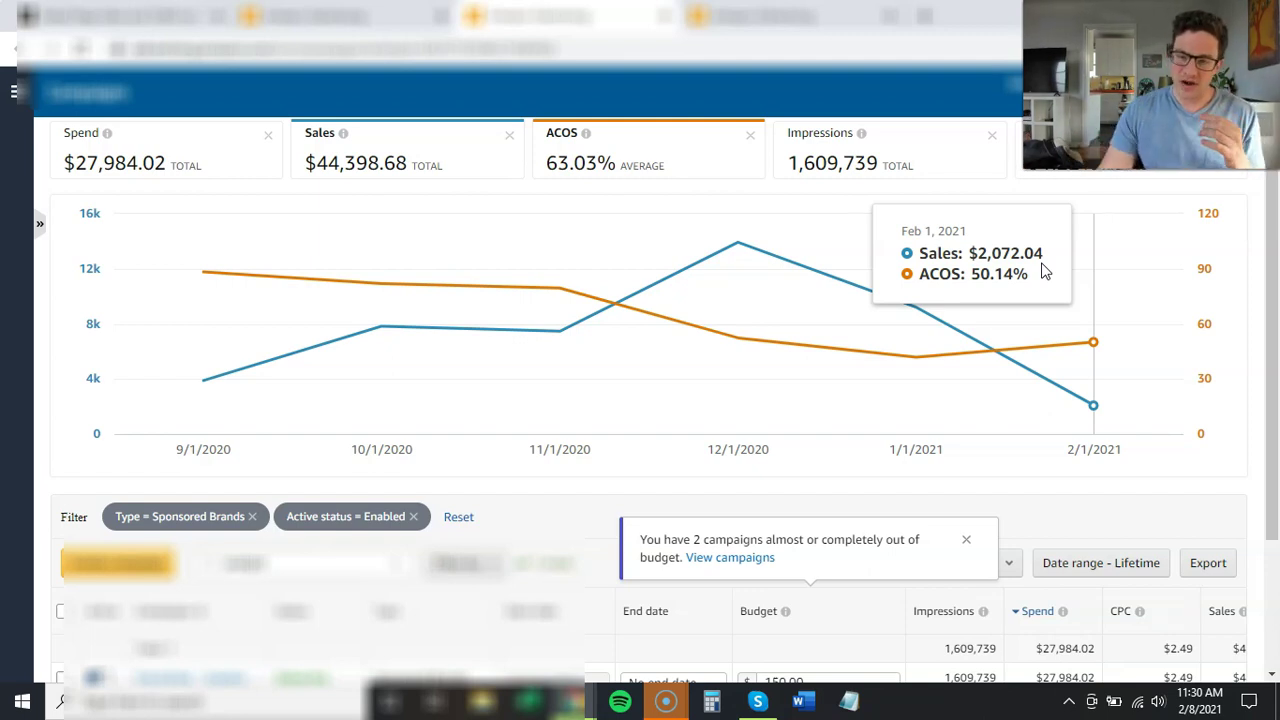
pyautogui.click(1055, 256)
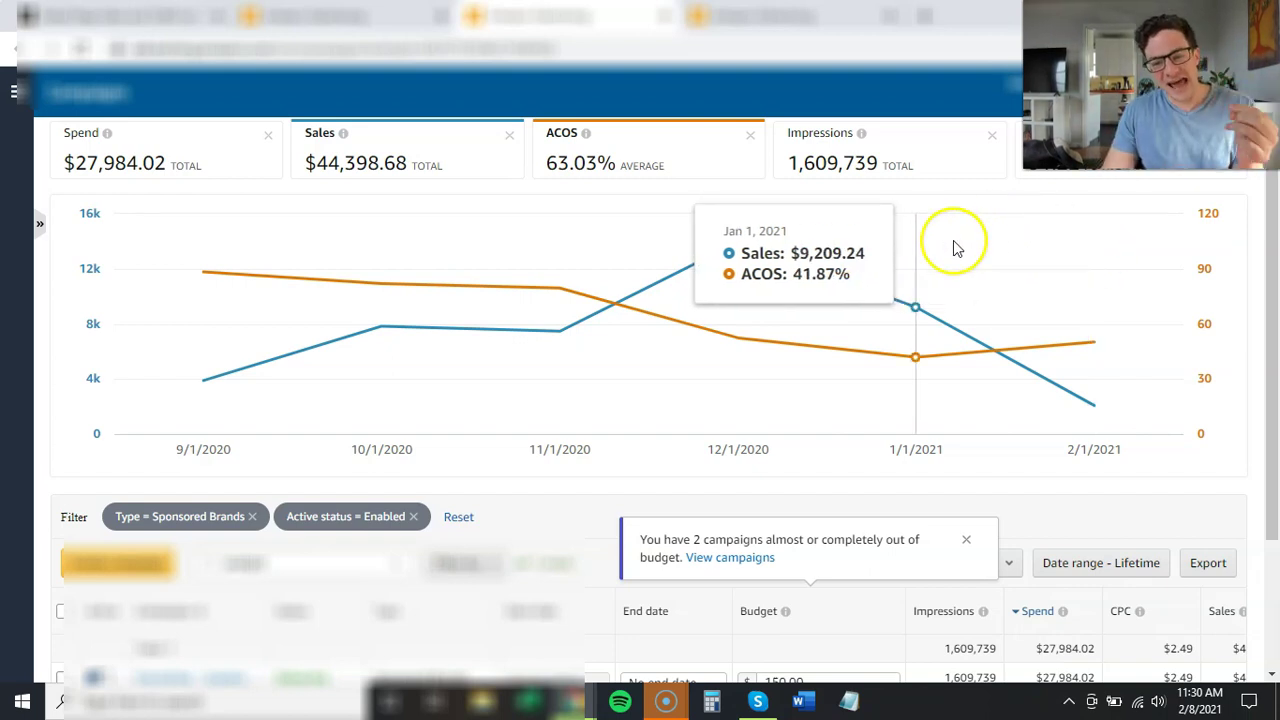
# Bring back the Amazon.com 'mens socks' results and place the caret after the search text.
pyautogui.moveTo(666, 701)
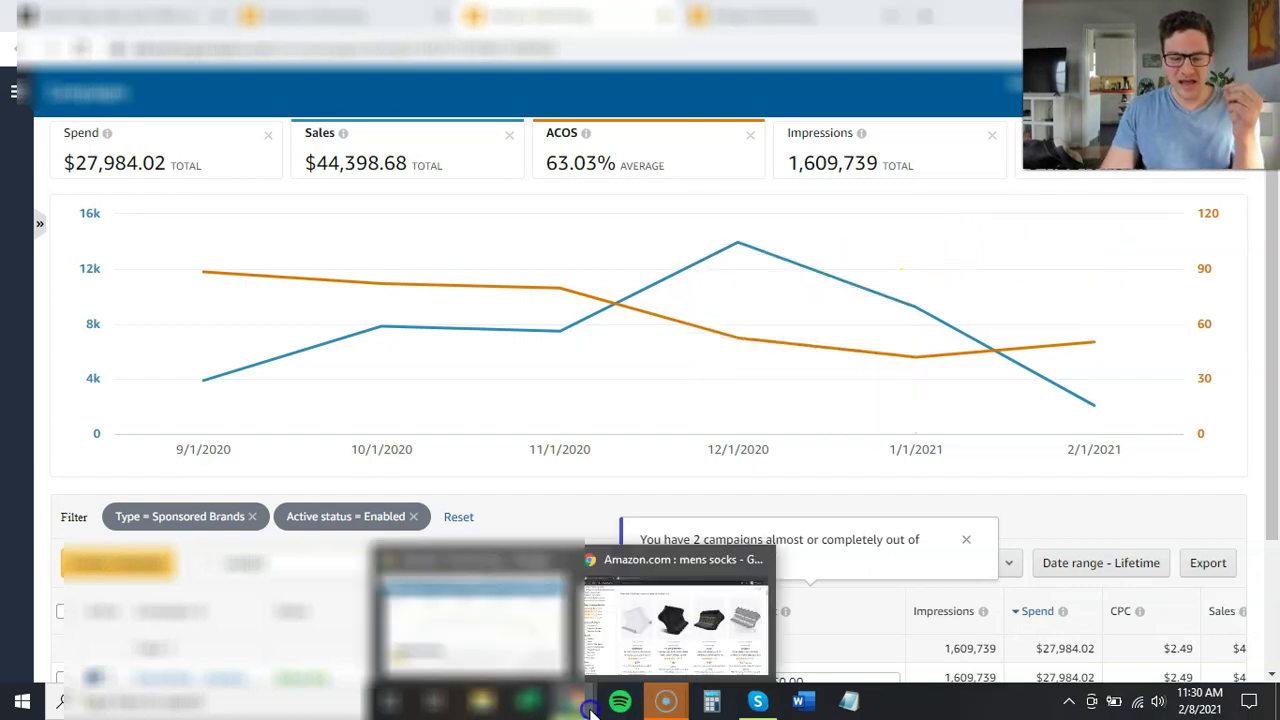
pyautogui.click(623, 606)
pyautogui.scroll(4, 625, 425)
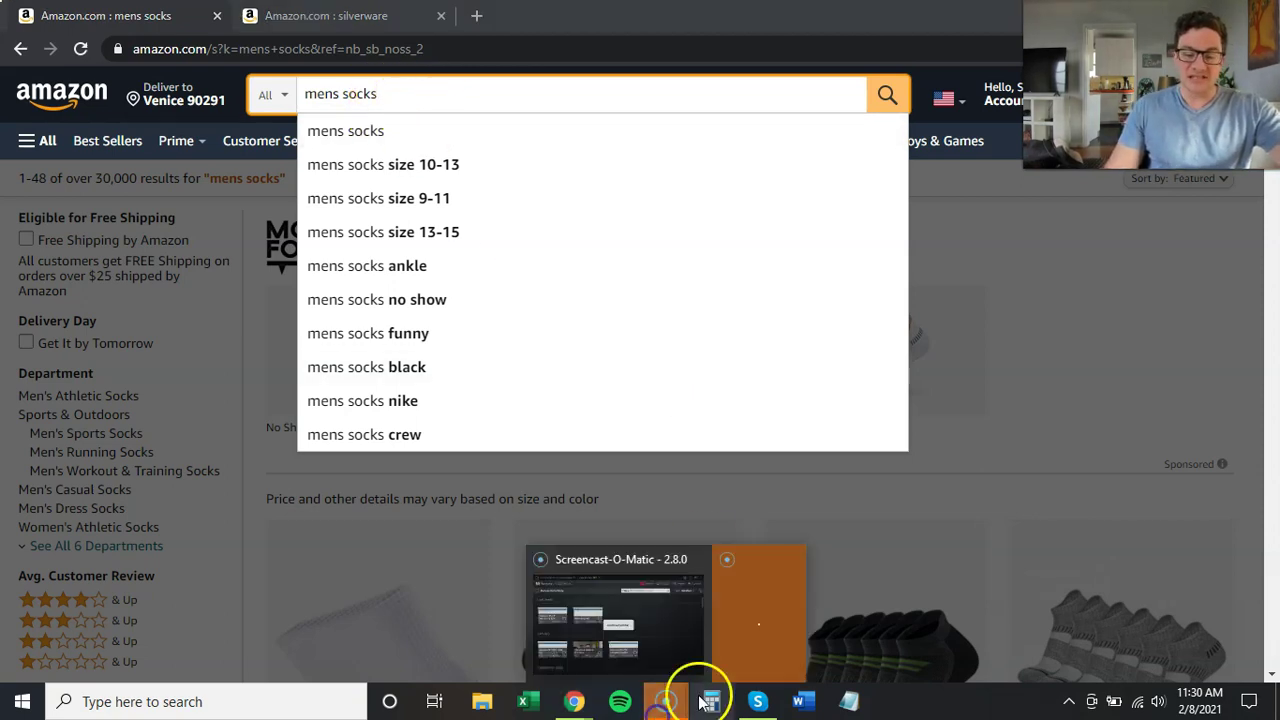
pyautogui.click(666, 701)
pyautogui.click(390, 92)
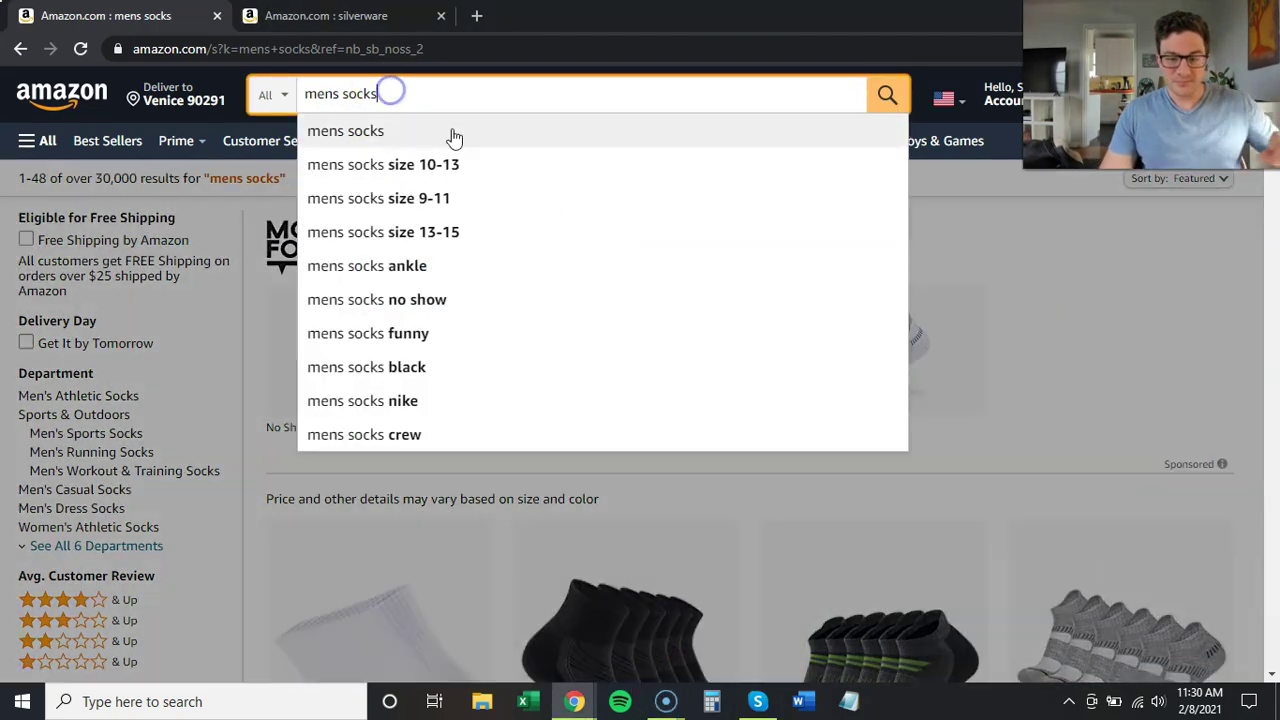
pyautogui.press('Escape')
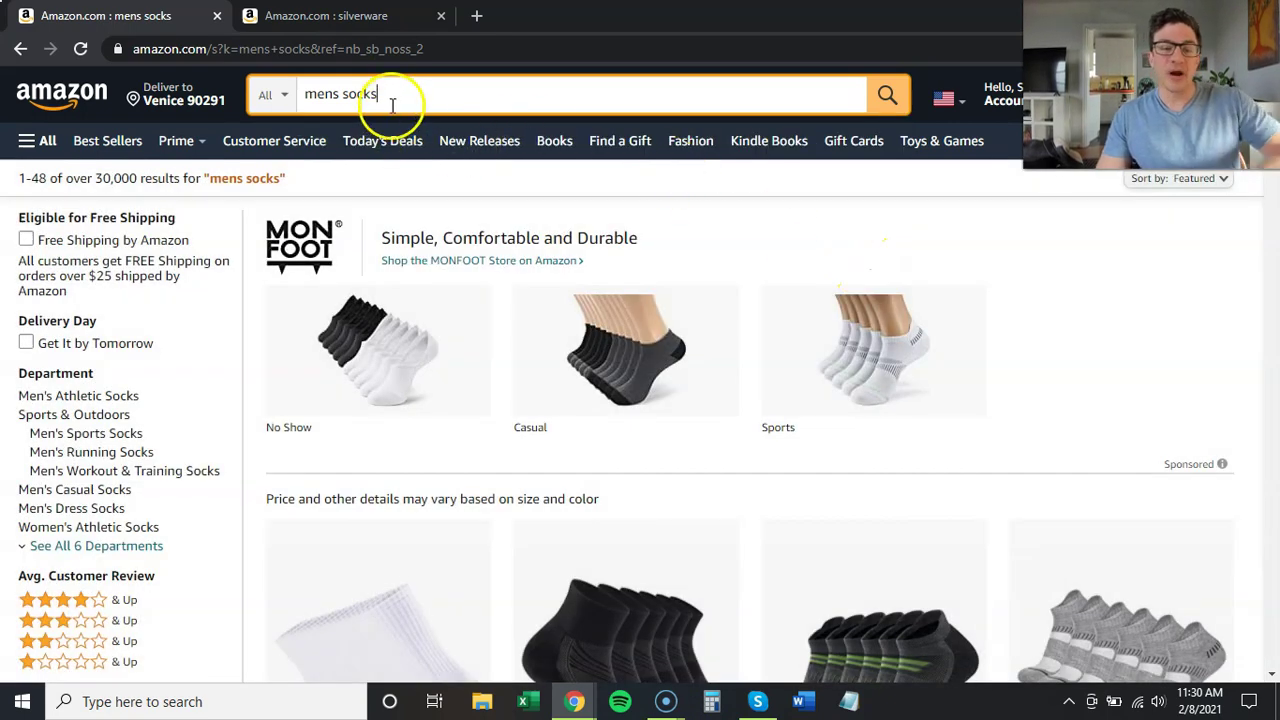
pyautogui.moveTo(375, 94); pyautogui.dragTo(295, 107)
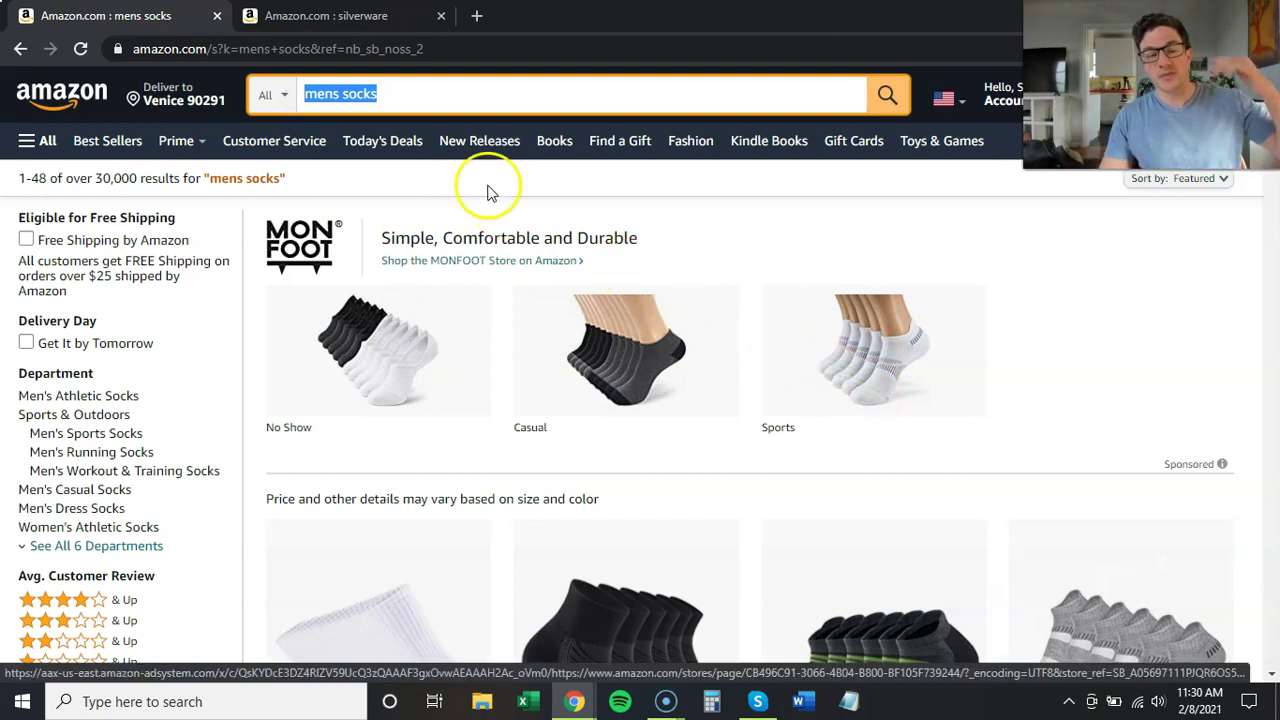
pyautogui.click(418, 95)
# Search 'mens socks black', then delete 'black' and search 'mens socks' again.
pyautogui.write('black')
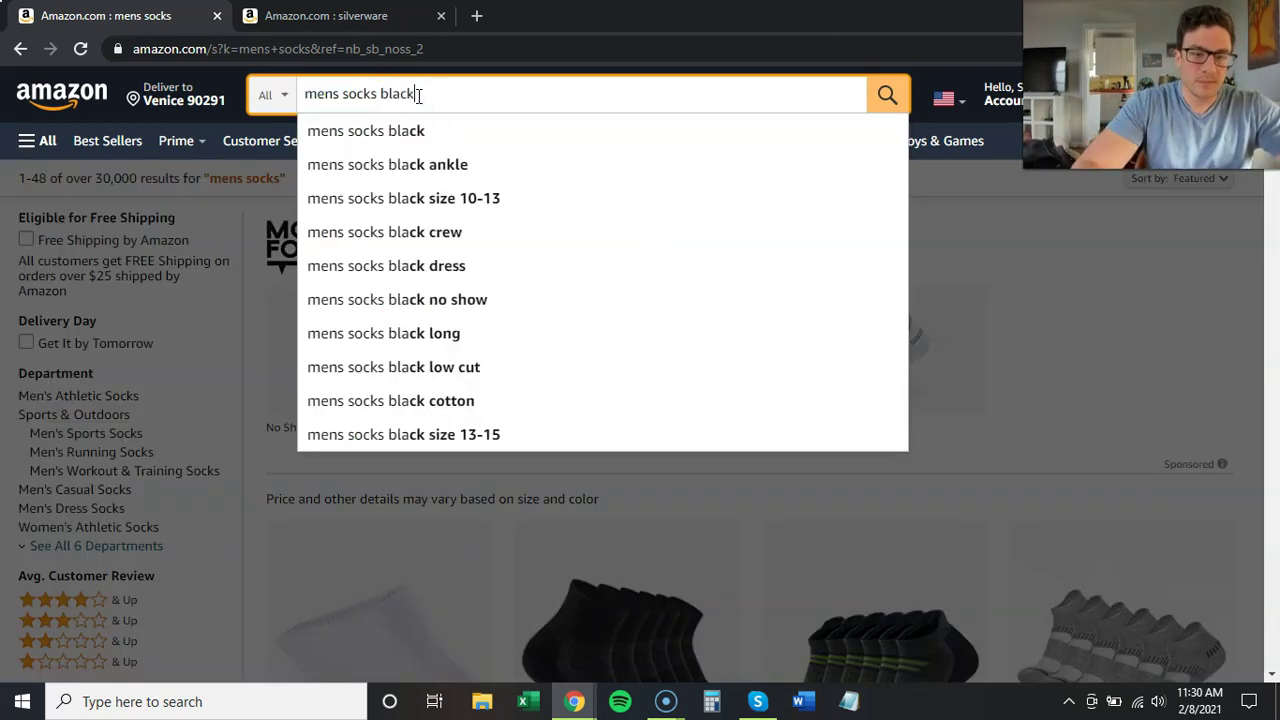
pyautogui.click(398, 143)
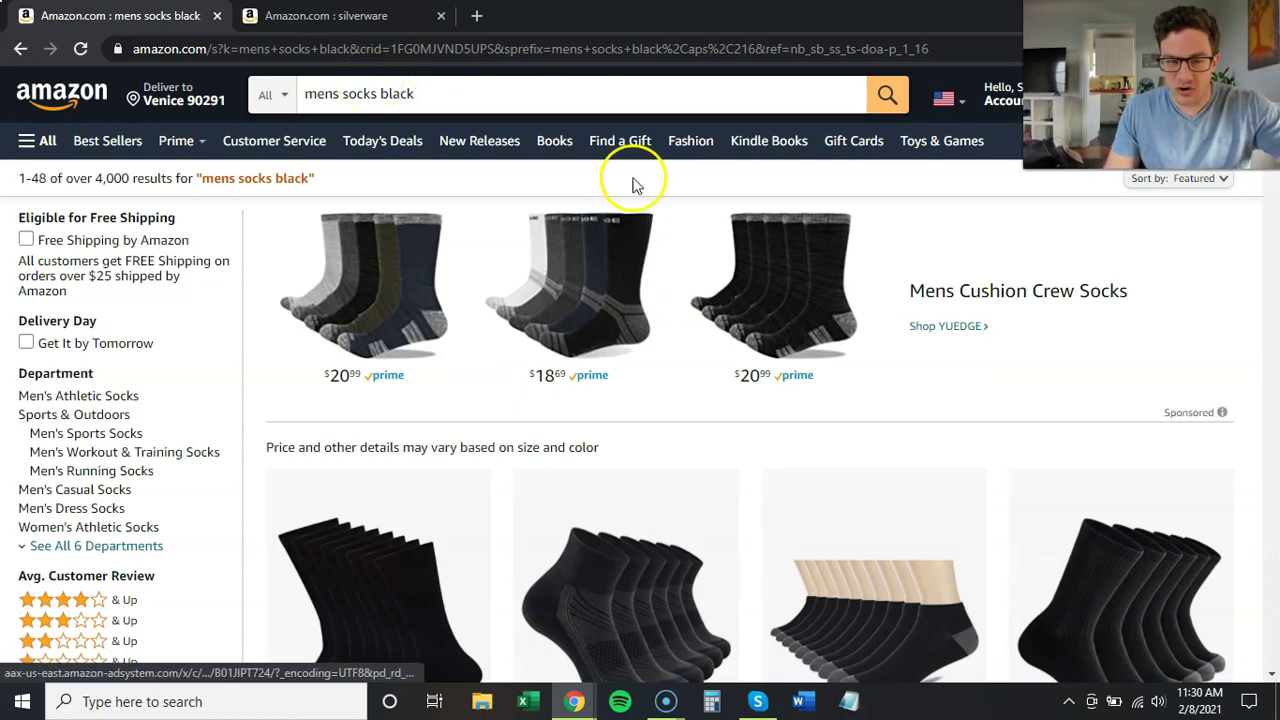
pyautogui.click(309, 98)
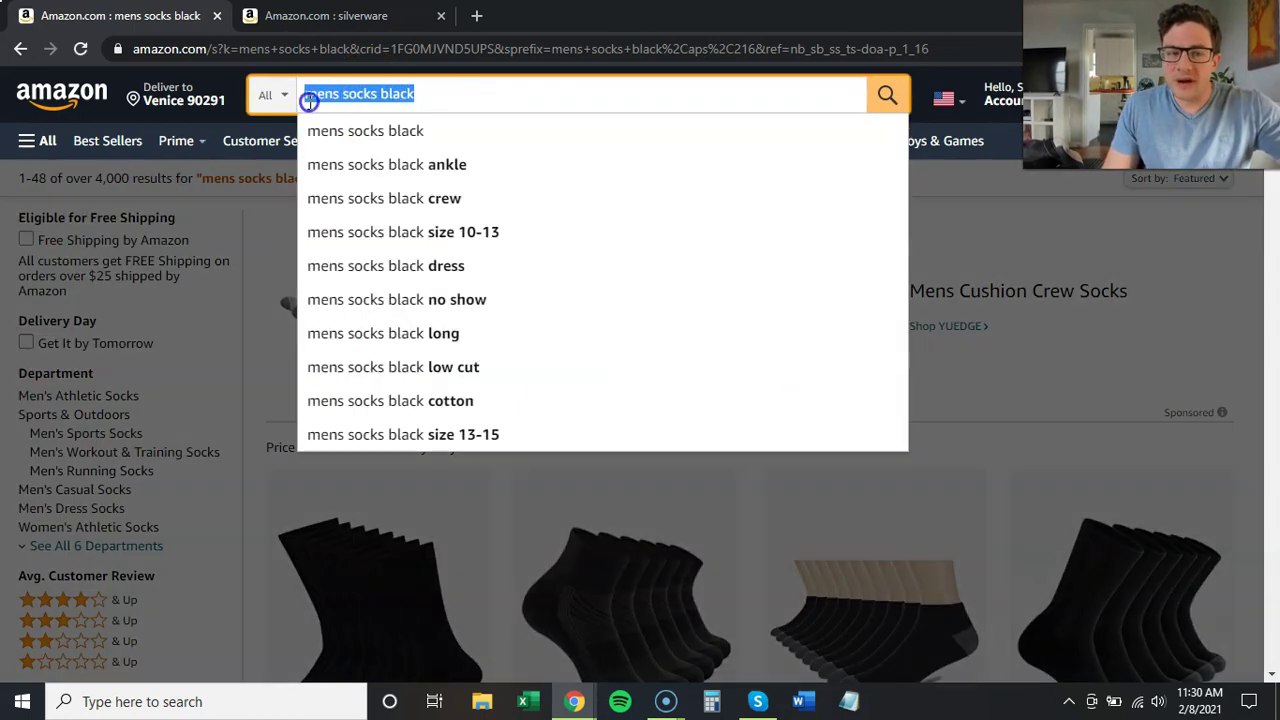
pyautogui.press('Escape')
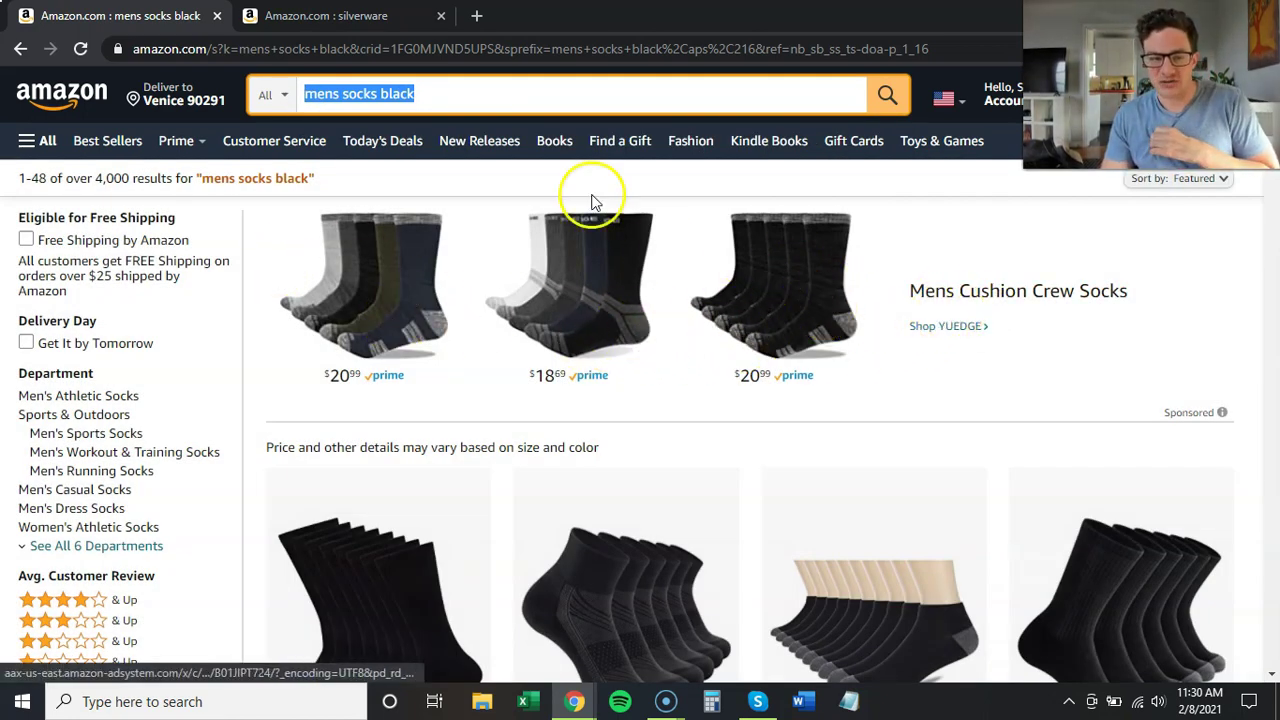
pyautogui.click(482, 95)
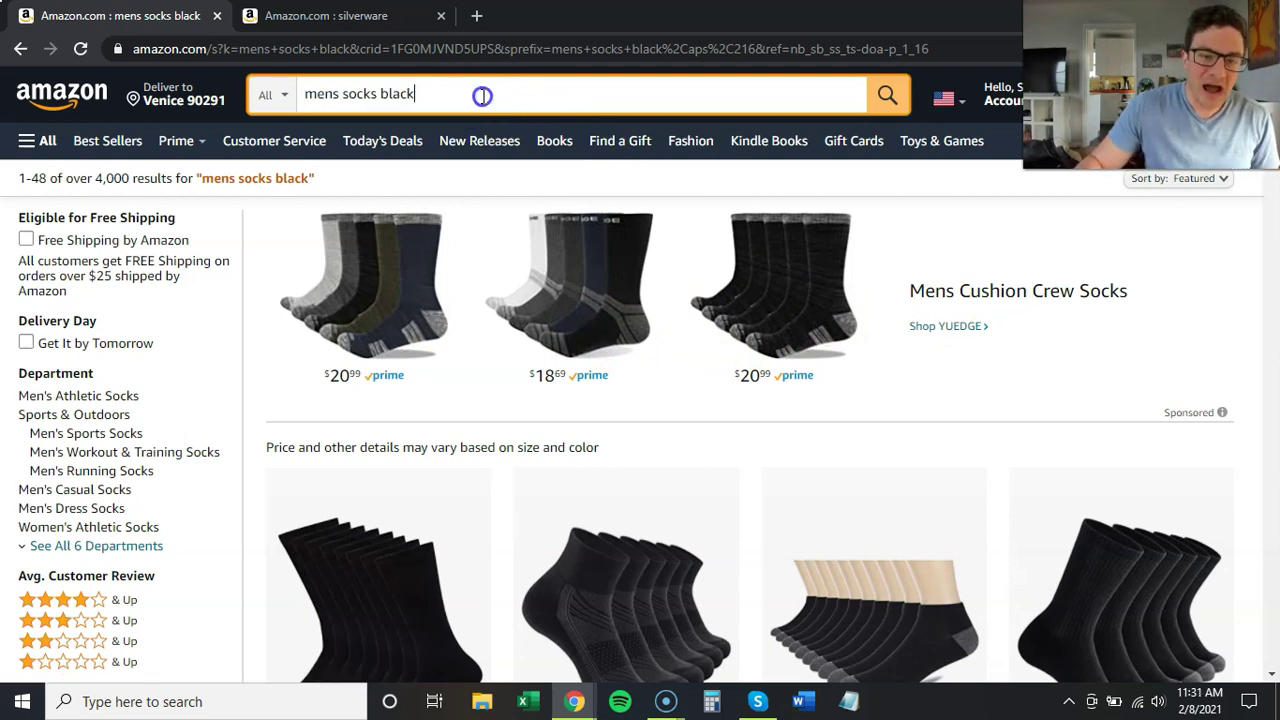
pyautogui.press('BackSpace')
pyautogui.press('BackSpace')
pyautogui.press('BackSpace')
pyautogui.press('BackSpace')
pyautogui.press('BackSpace')
pyautogui.press('Return')
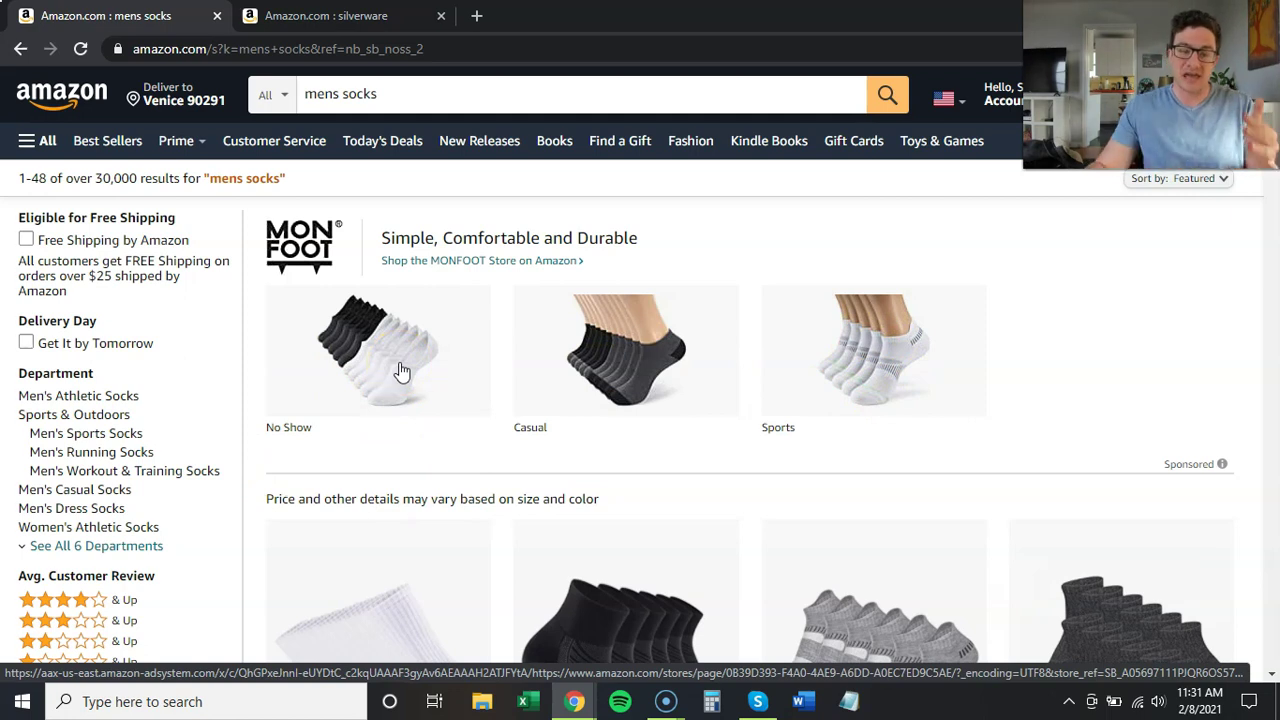
# Select the 'mens socks' search phrase and place the caret after 'socks' for editing.
pyautogui.click(420, 105)
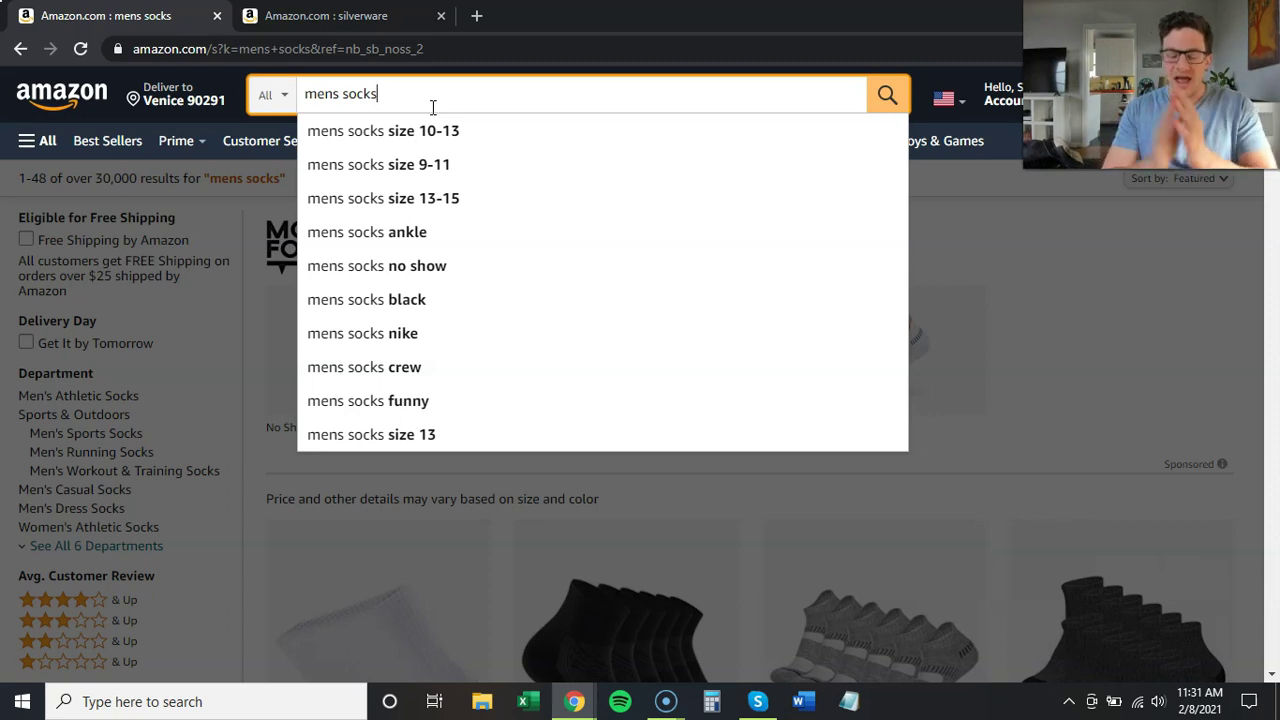
pyautogui.click(383, 99)
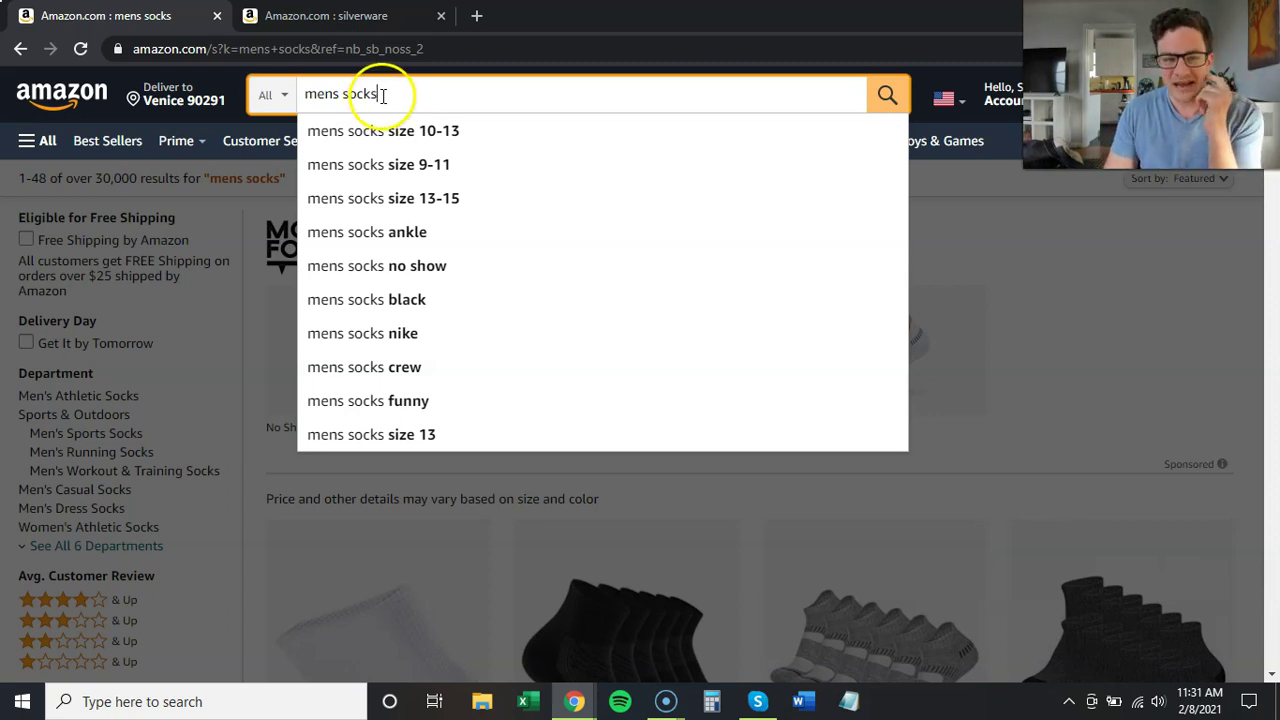
pyautogui.moveTo(383, 96); pyautogui.dragTo(296, 103)
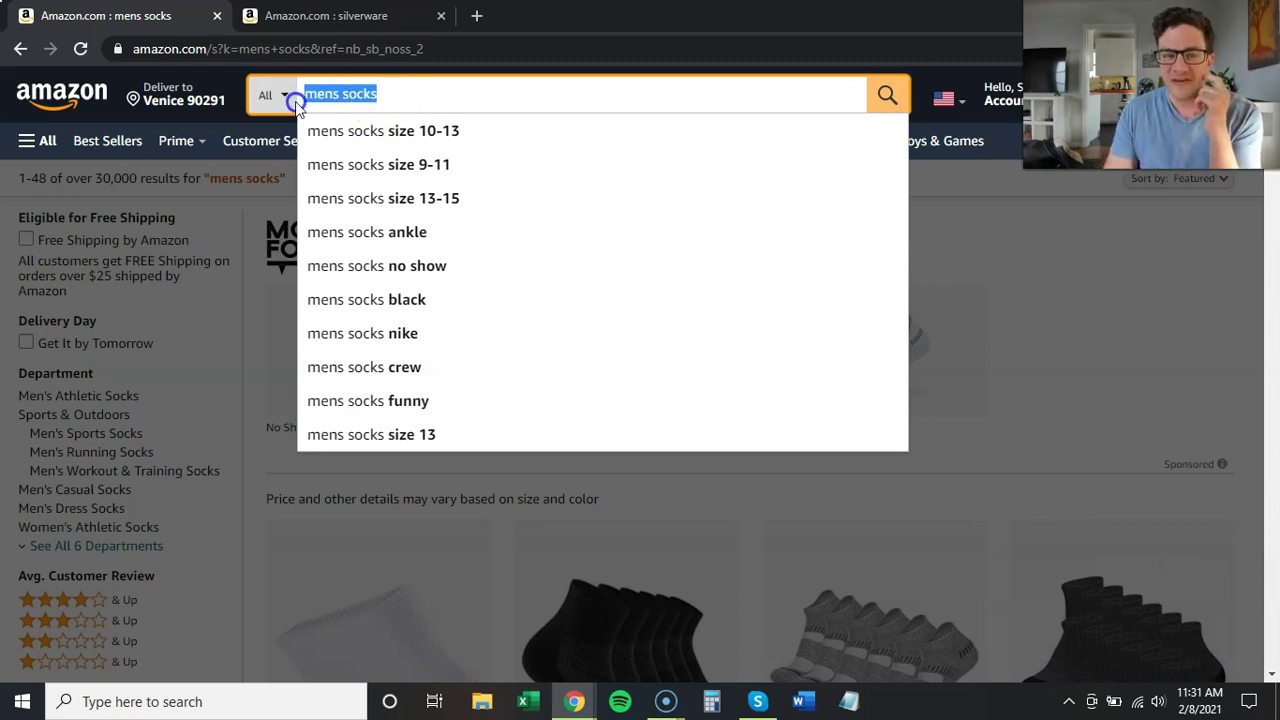
pyautogui.click(401, 95)
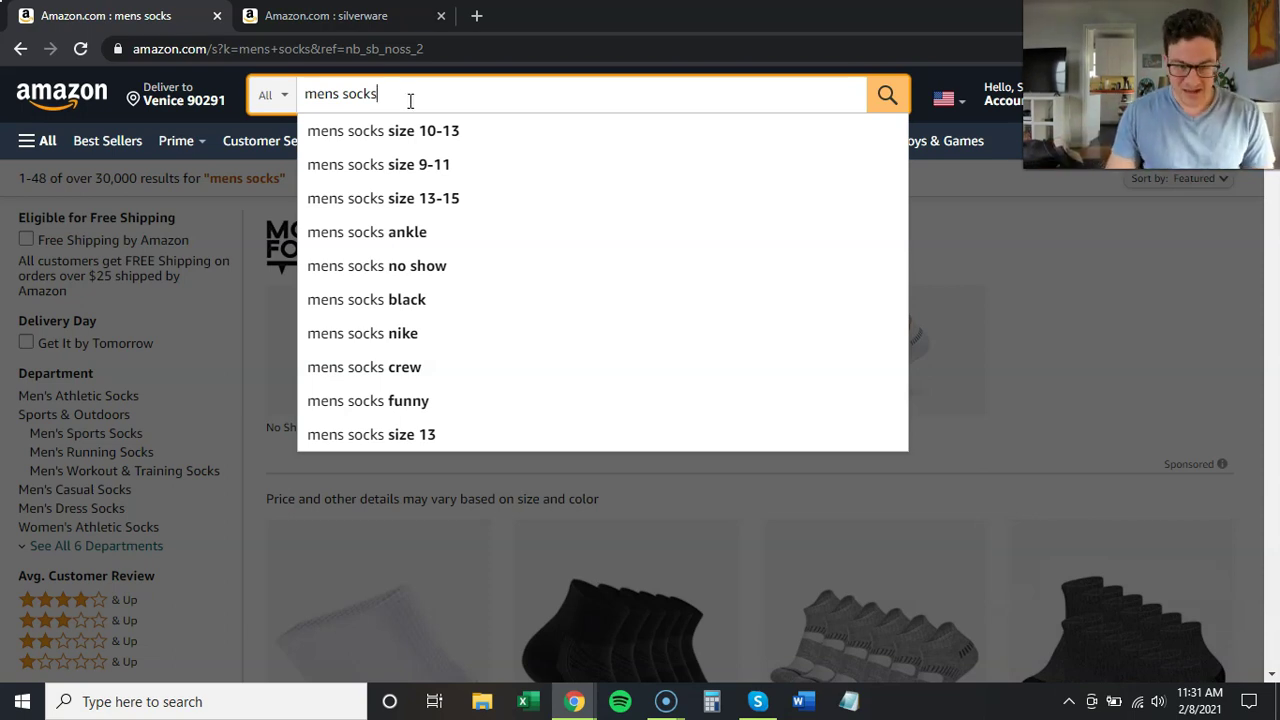
# Search 'mens socks red' (over 4,000 results), then delete 'red' and search 'mens socks' again.
pyautogui.write('ed')
pyautogui.press('Return')
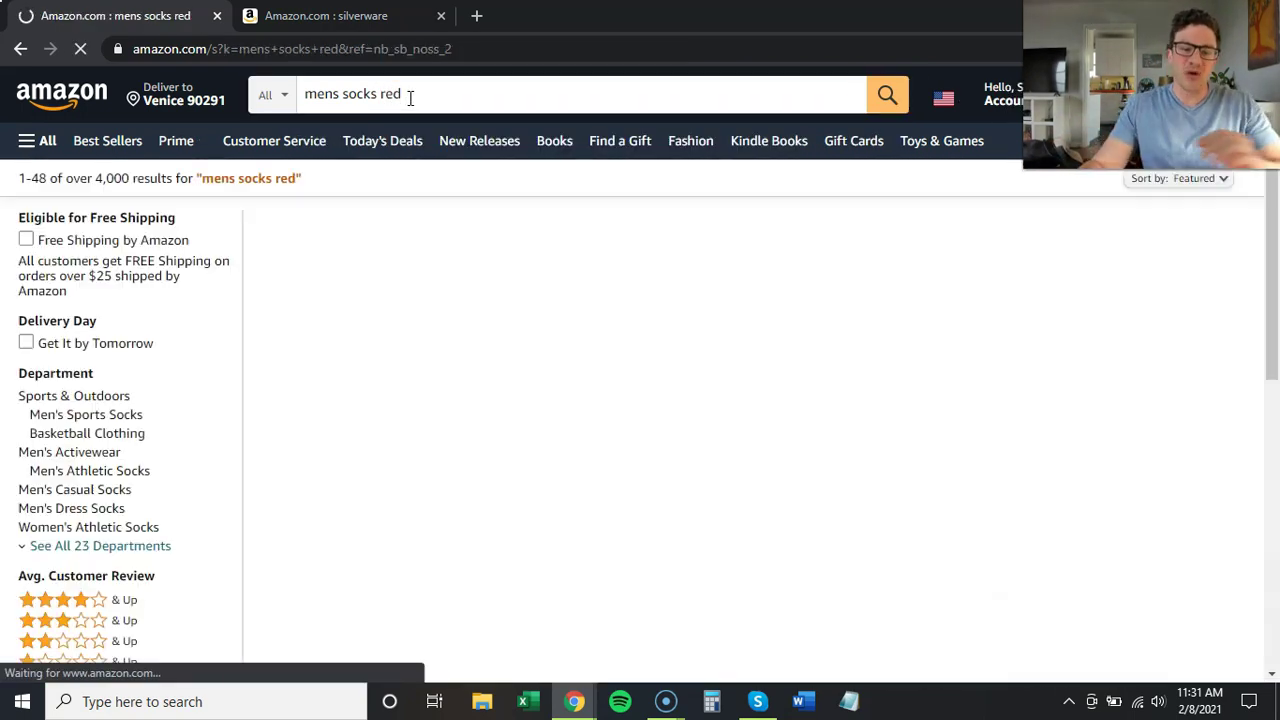
pyautogui.moveTo(429, 94); pyautogui.dragTo(323, 103)
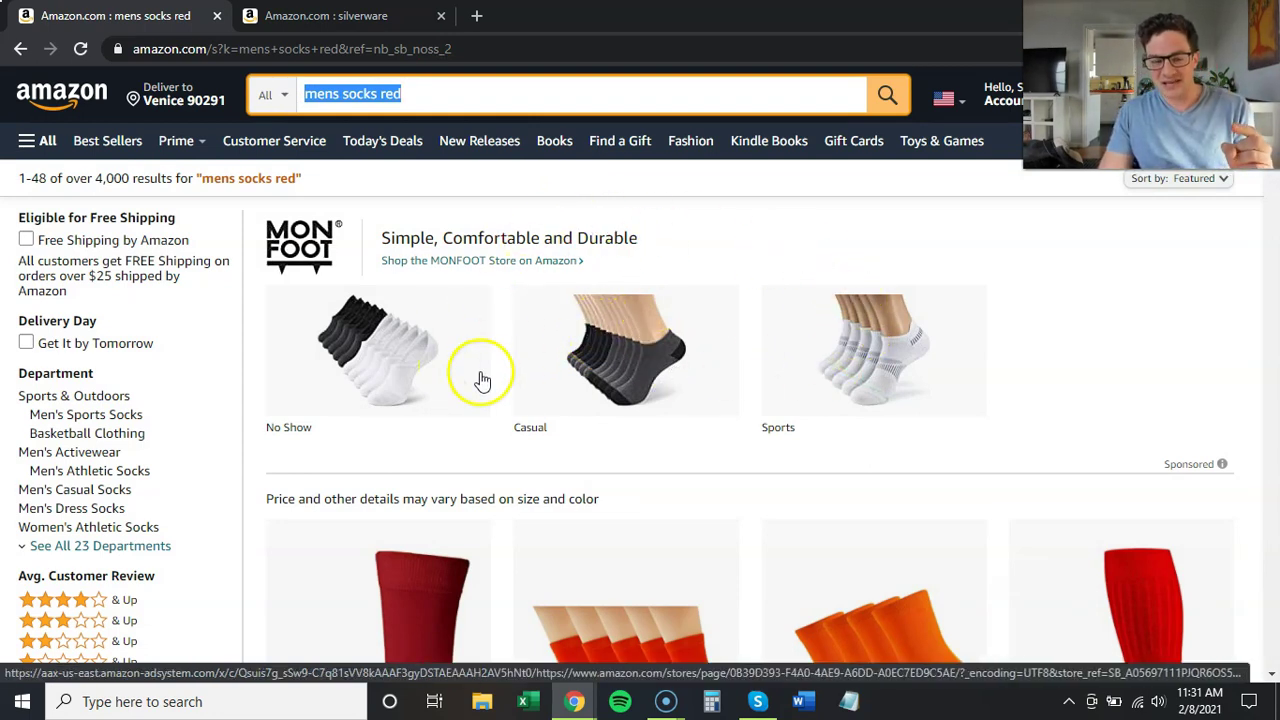
pyautogui.click(451, 101)
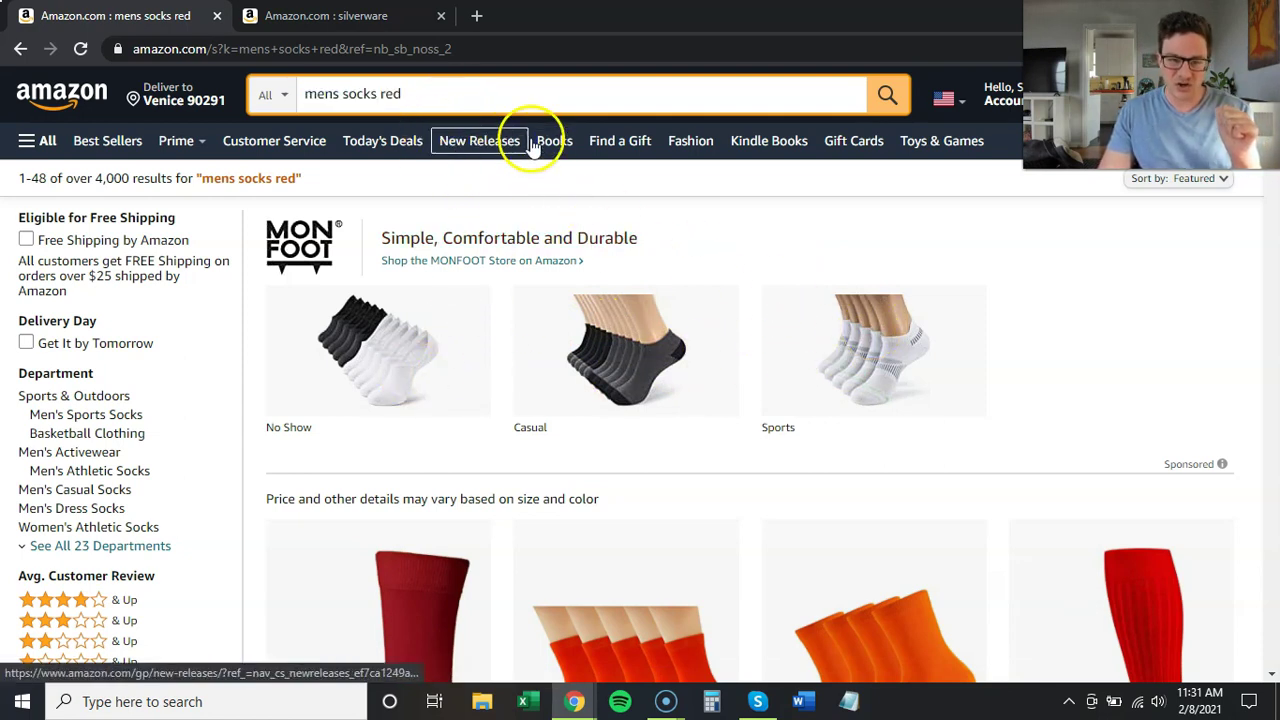
pyautogui.click(420, 92)
pyautogui.press('BackSpace')
pyautogui.press('BackSpace')
pyautogui.press('BackSpace')
pyautogui.press('BackSpace')
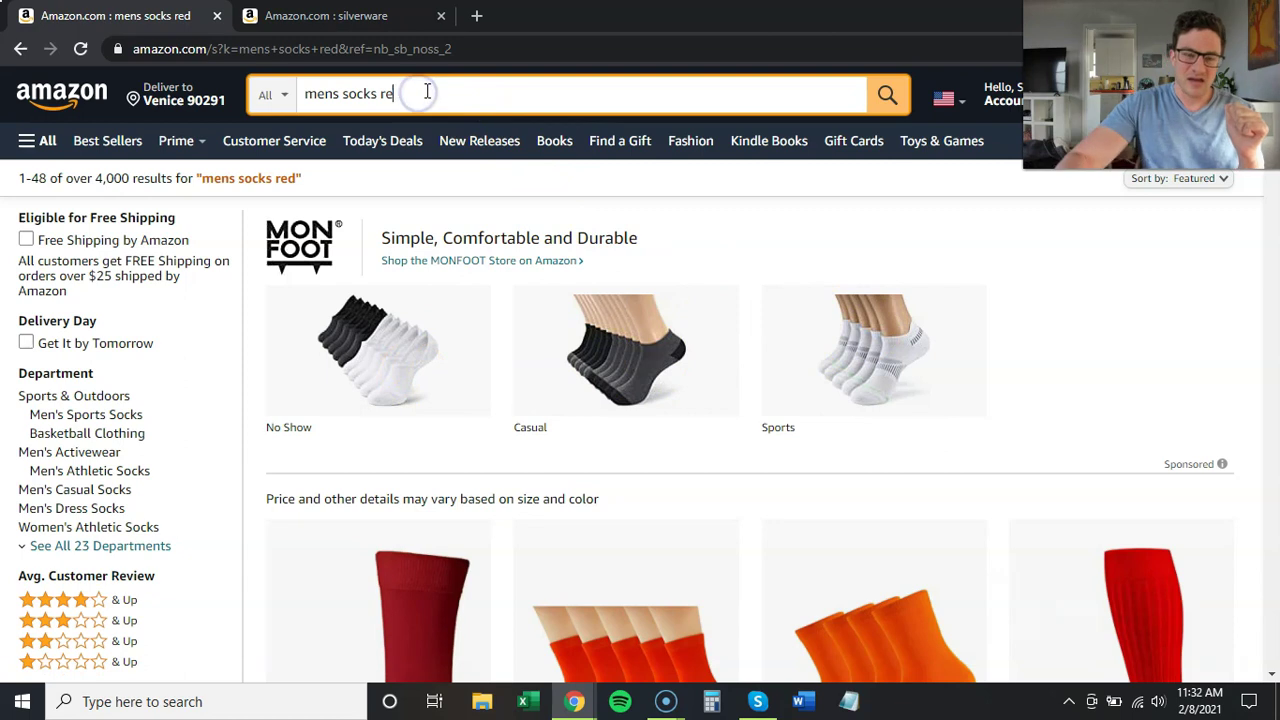
pyautogui.press('Return')
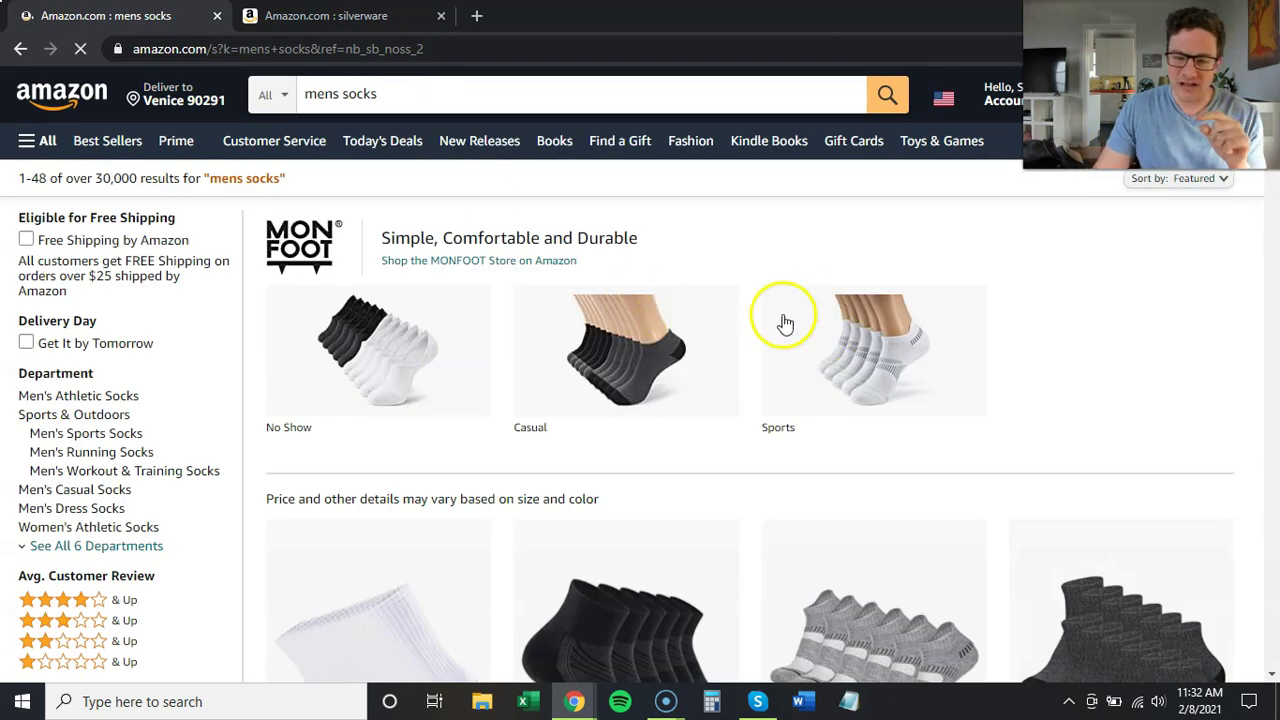
pyautogui.click(638, 382)
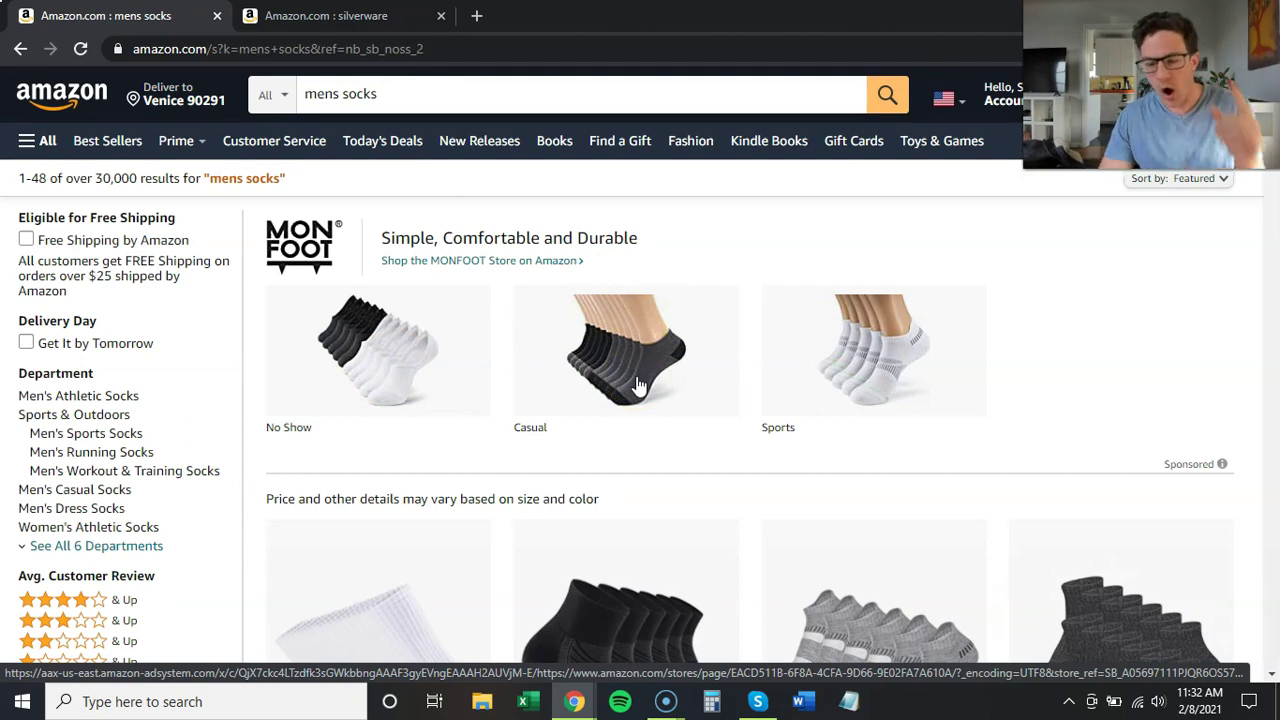
pyautogui.click(602, 374)
pyautogui.click(657, 343)
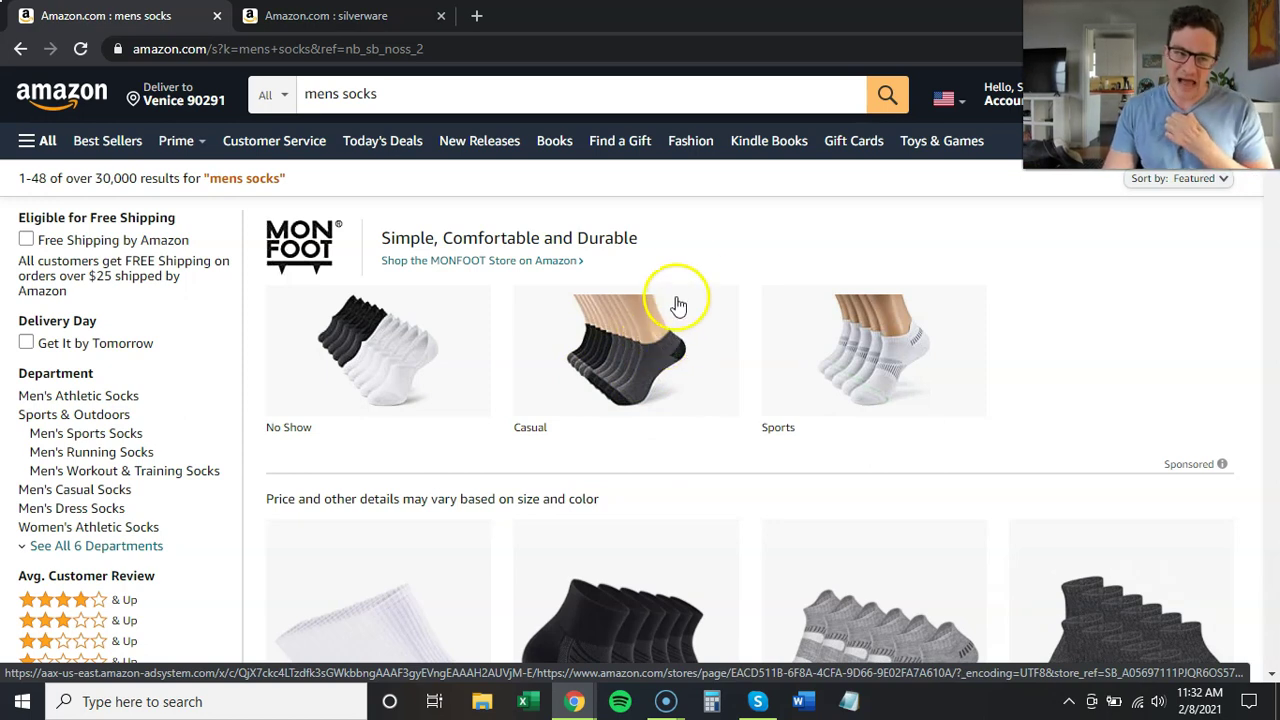
pyautogui.scroll(-1, 693, 278)
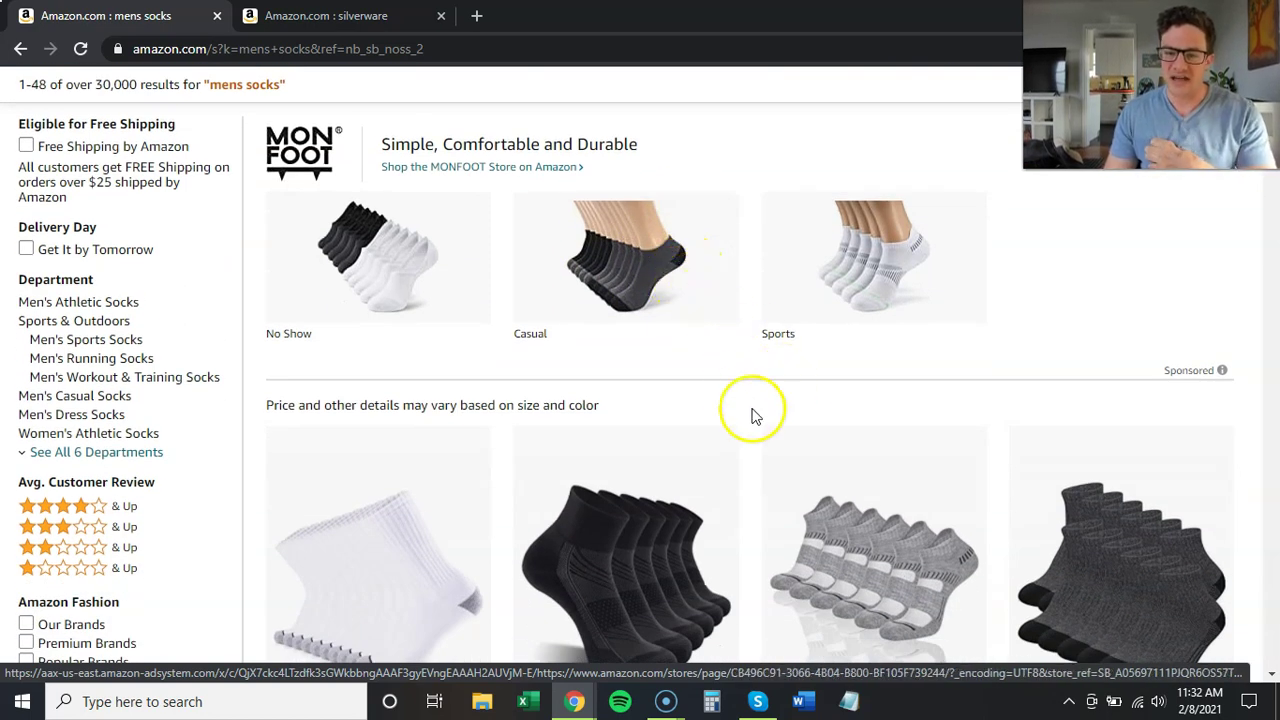
pyautogui.scroll(1, 740, 390)
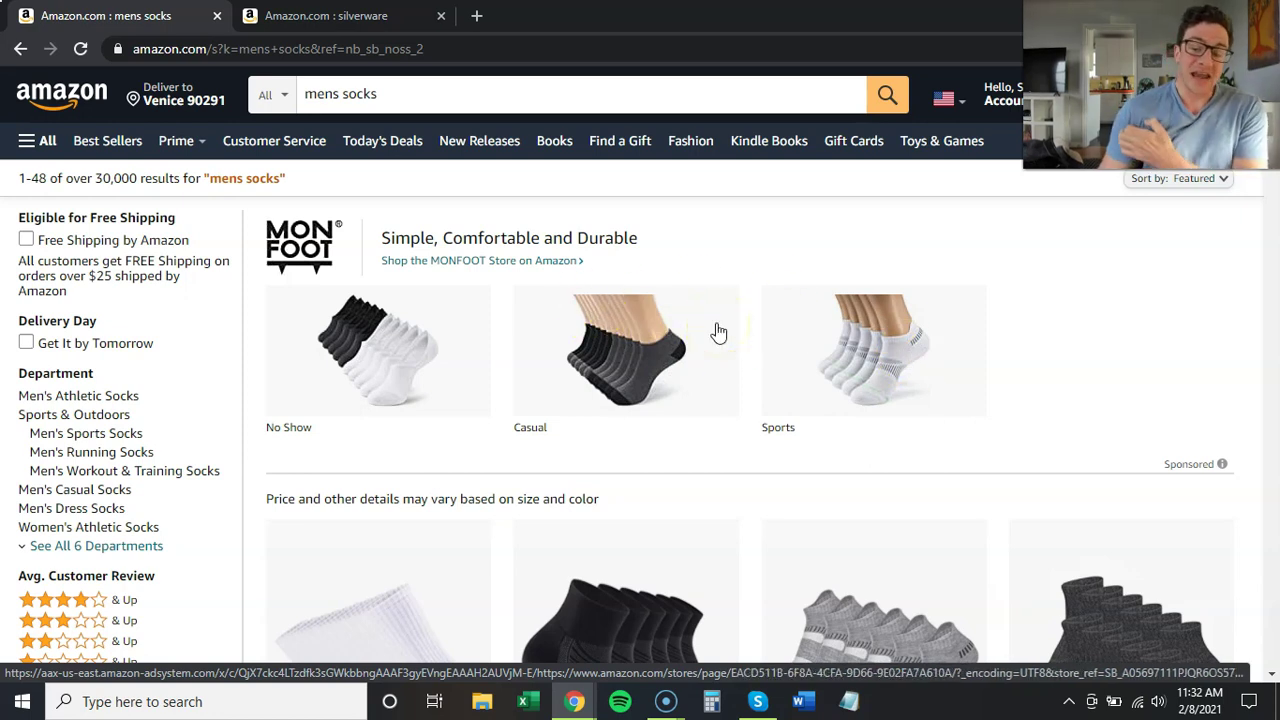
pyautogui.click(720, 318)
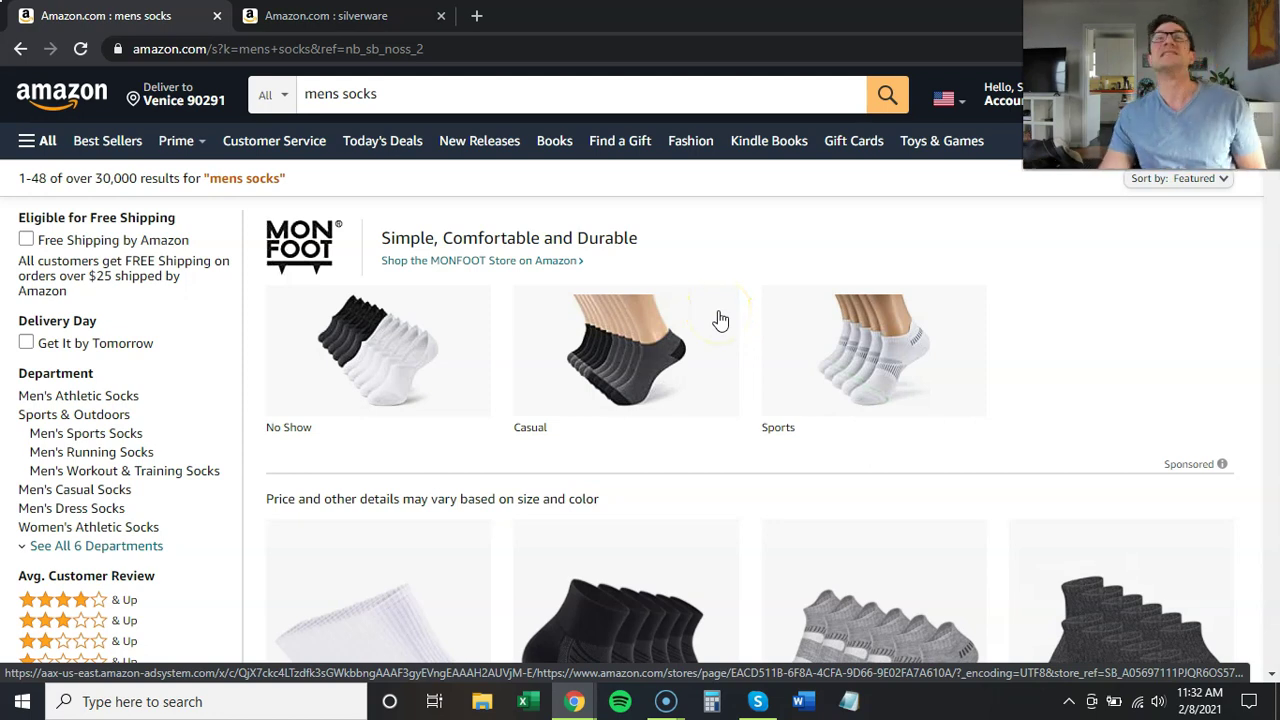
pyautogui.click(751, 337)
pyautogui.click(774, 340)
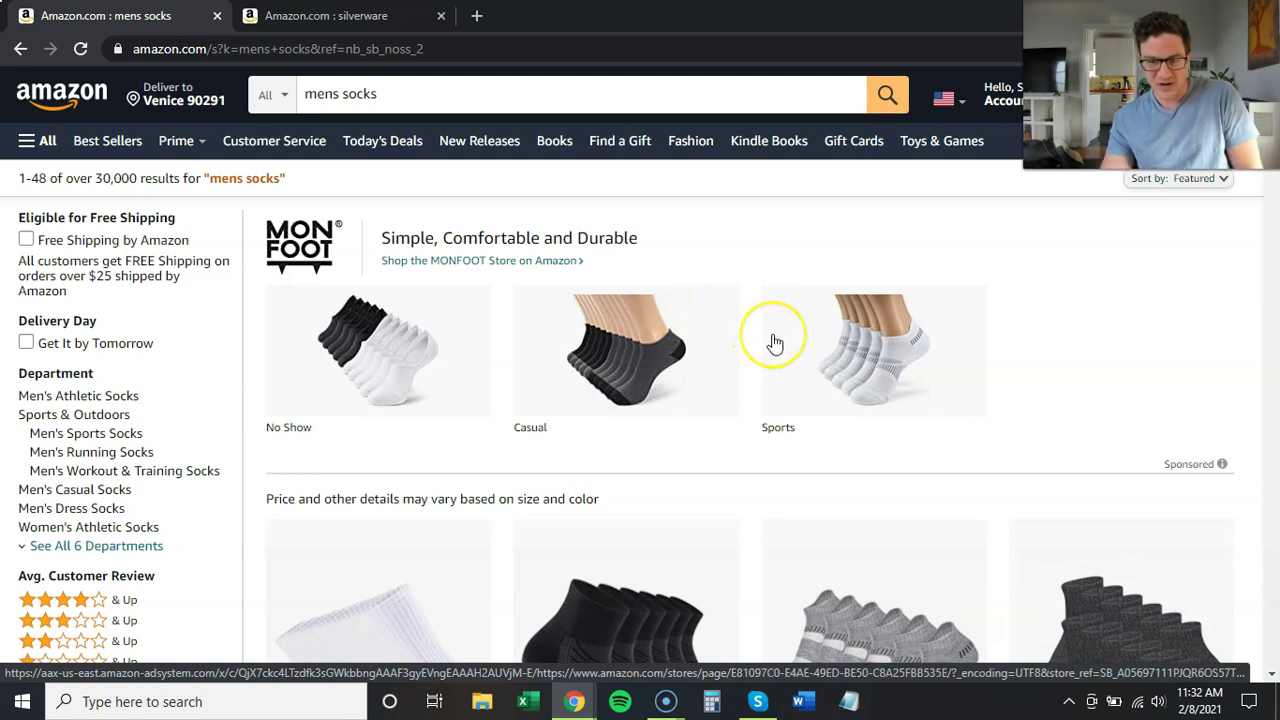
pyautogui.scroll(-1, 775, 343)
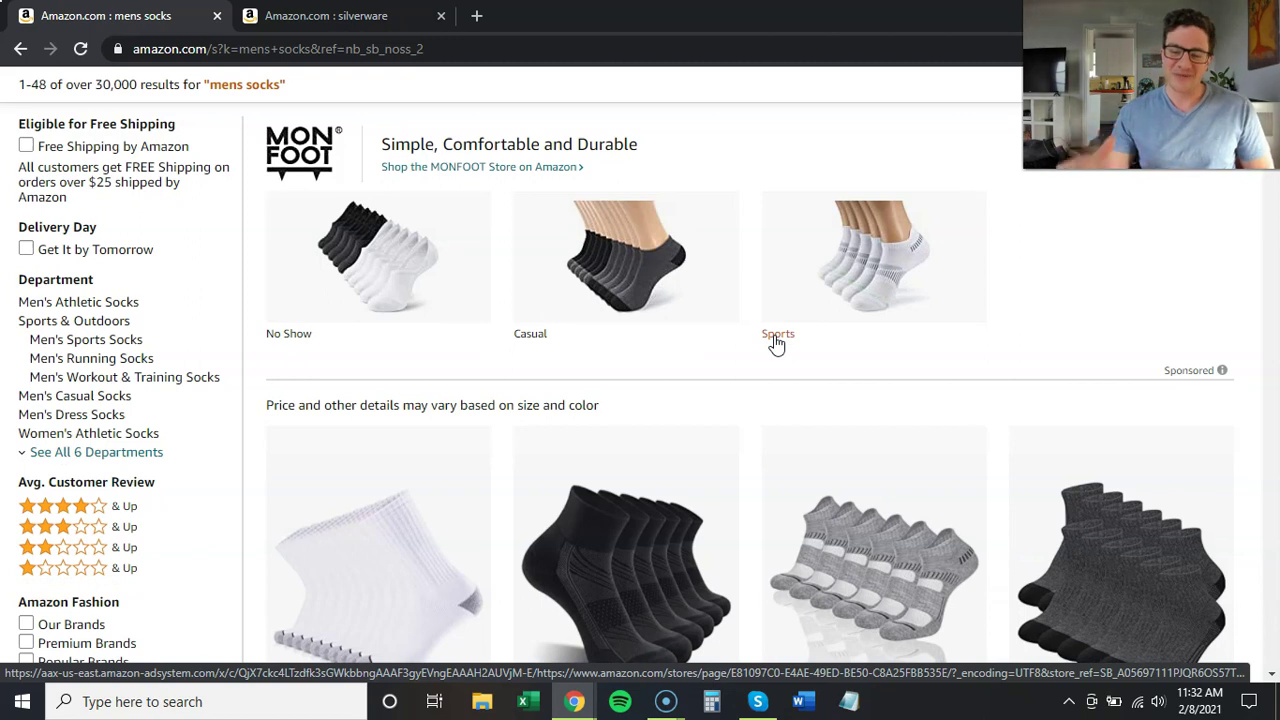
pyautogui.scroll(1, 773, 344)
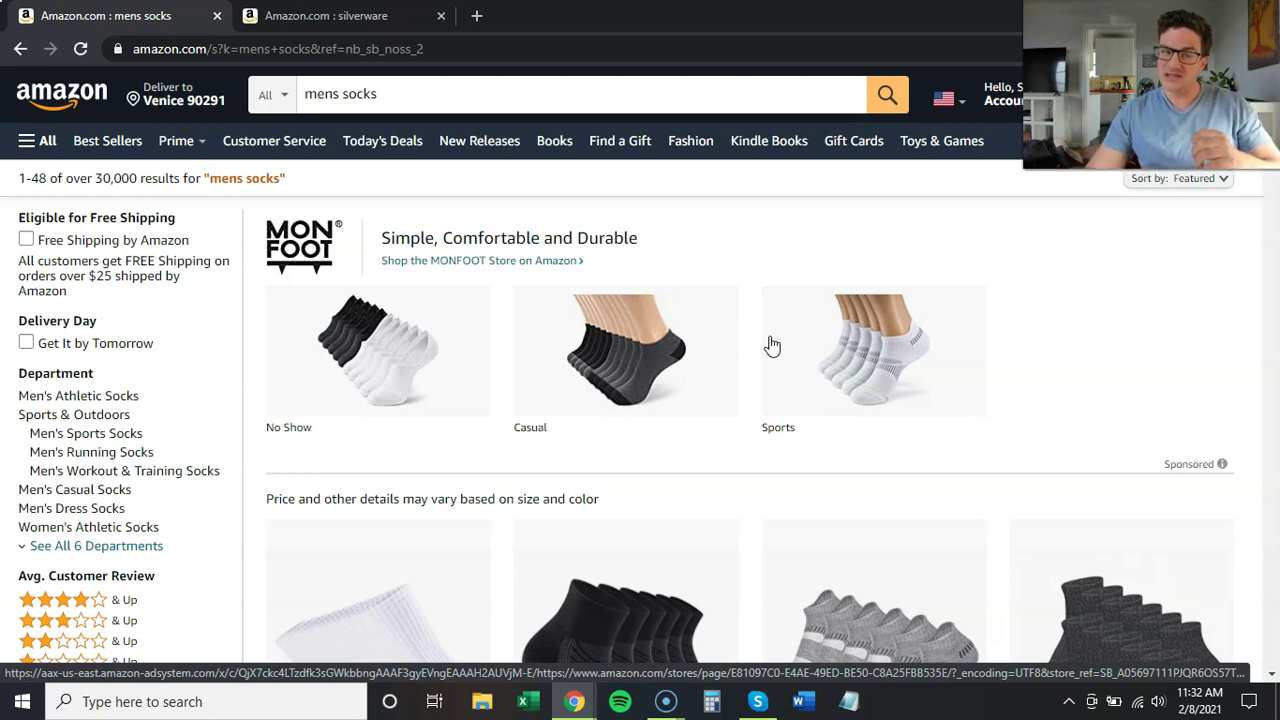
pyautogui.click(430, 101)
pyautogui.write('r')
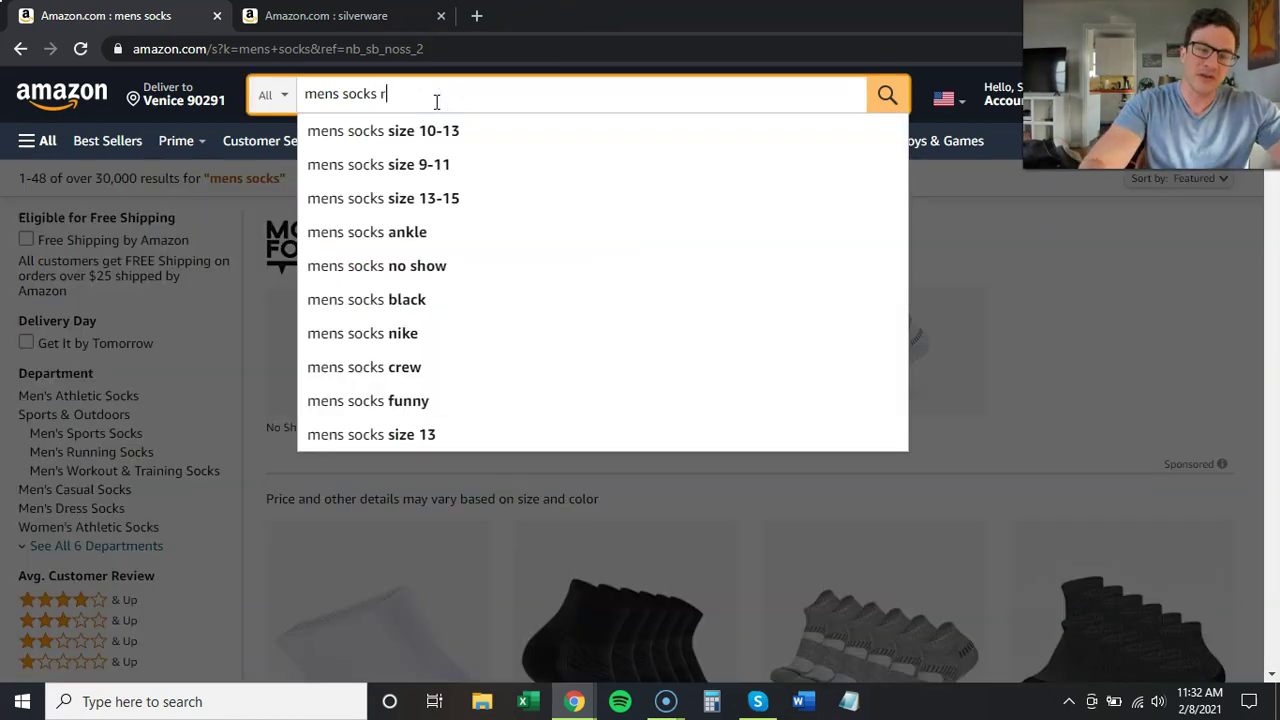
pyautogui.write('ed')
pyautogui.press('BackSpace')
pyautogui.press('BackSpace')
pyautogui.press('BackSpace')
pyautogui.write('b')
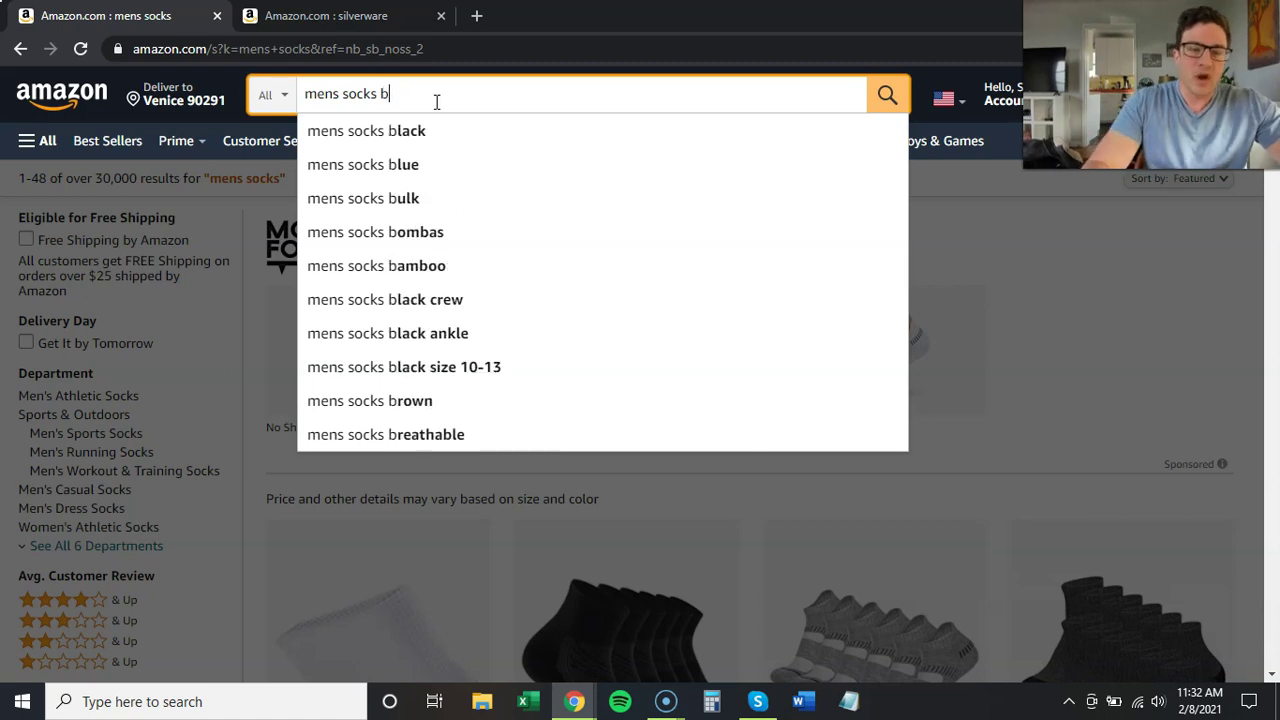